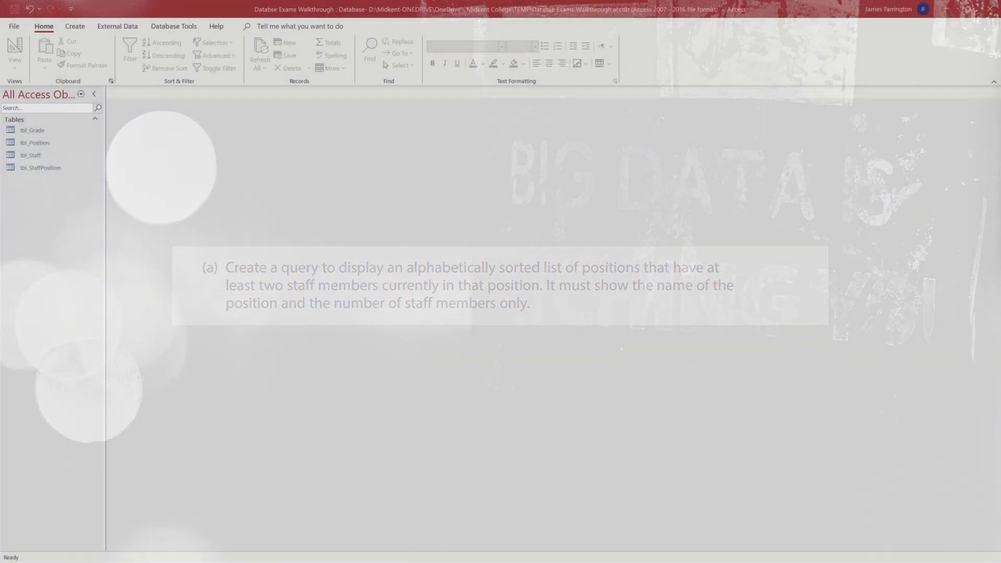
- Create a new query in design view and add the tables tbl_Position and tbl_StaffPosition
{"action": "left_click", "coordinate": [84, 29]}
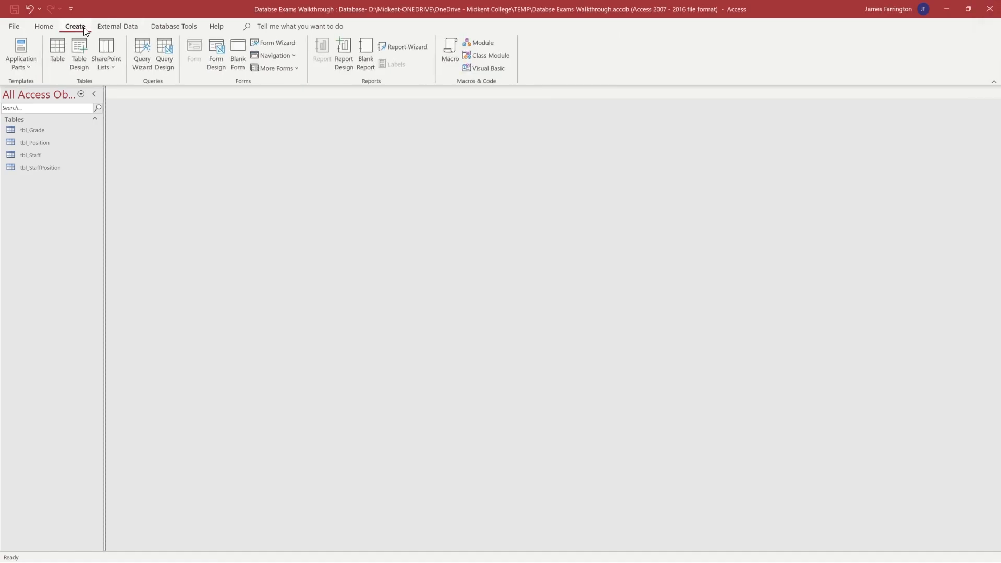
{"action": "left_click", "coordinate": [164, 60]}
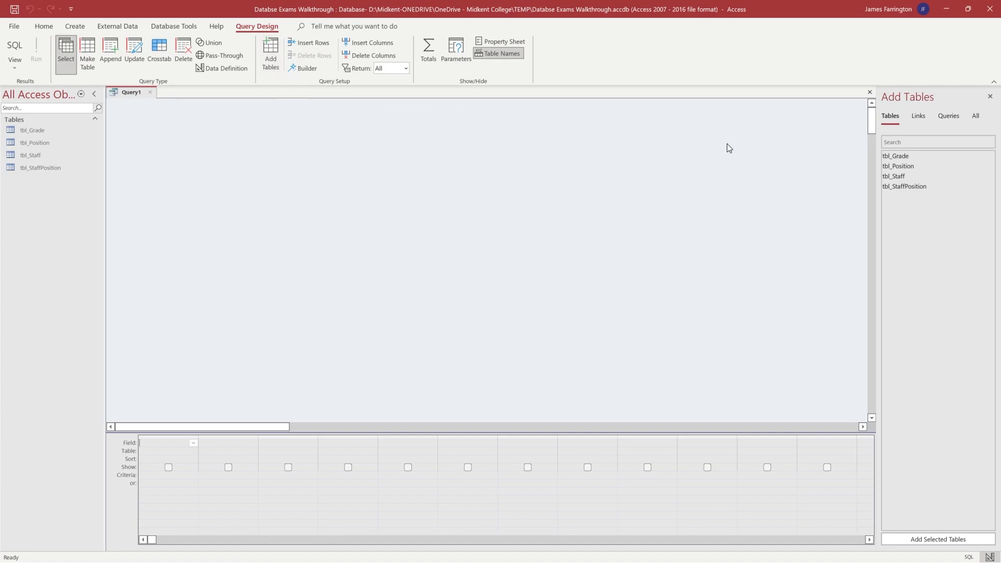
{"action": "double_click", "coordinate": [908, 167]}
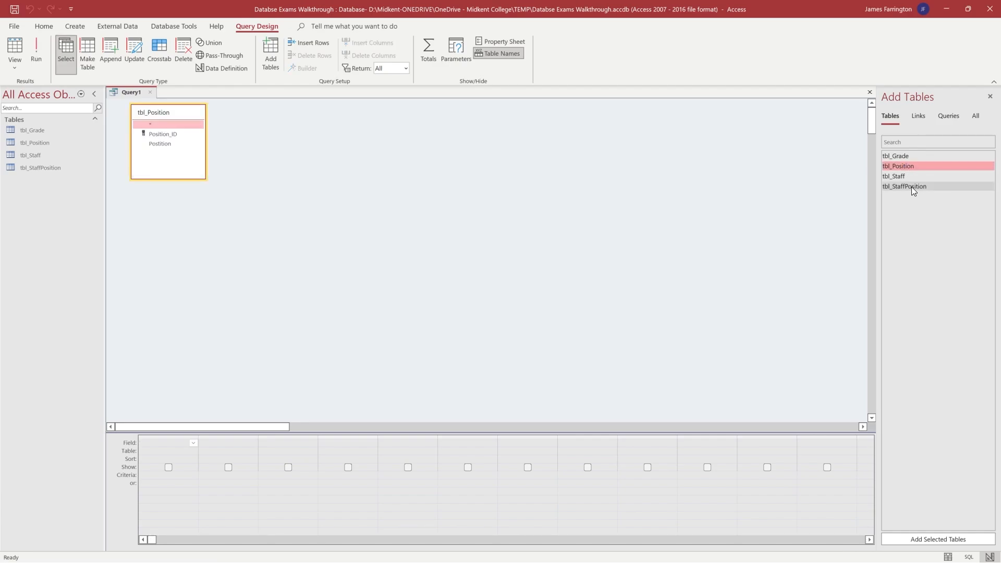
{"action": "double_click", "coordinate": [911, 187]}
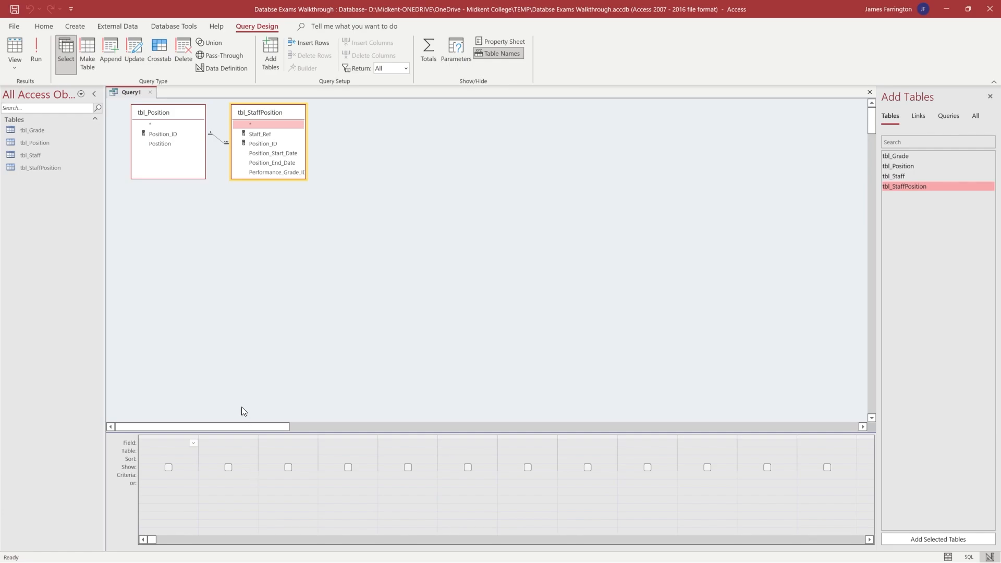
- Add the Postition field from tbl_Position as the first column of the query
{"action": "left_click", "coordinate": [194, 444]}
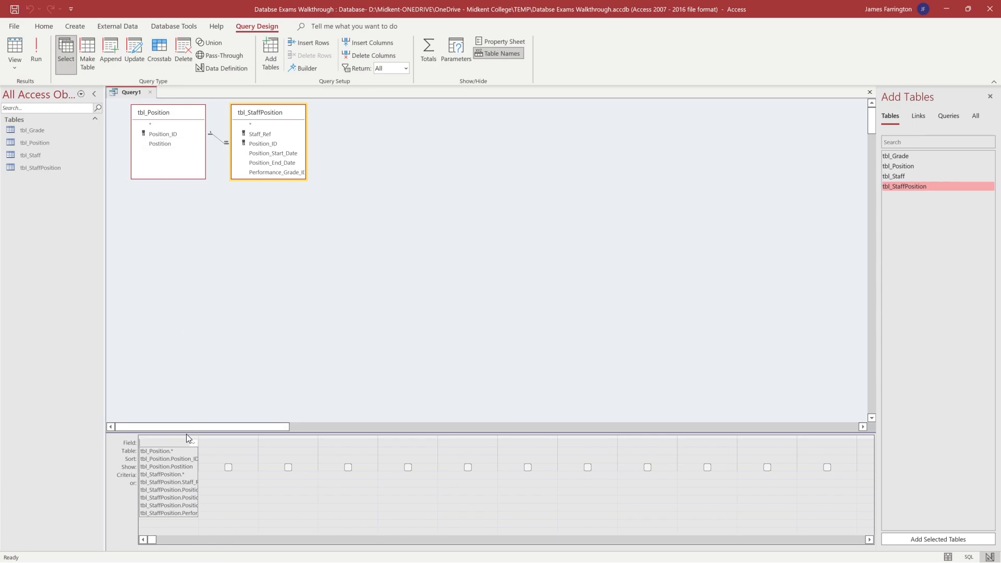
{"action": "left_click", "coordinate": [270, 114]}
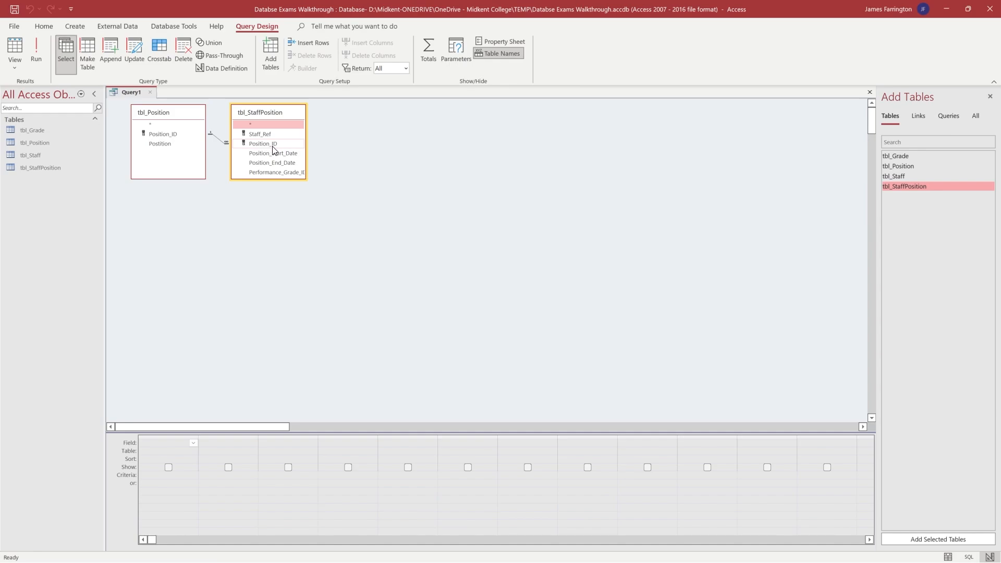
{"action": "left_click", "coordinate": [160, 146]}
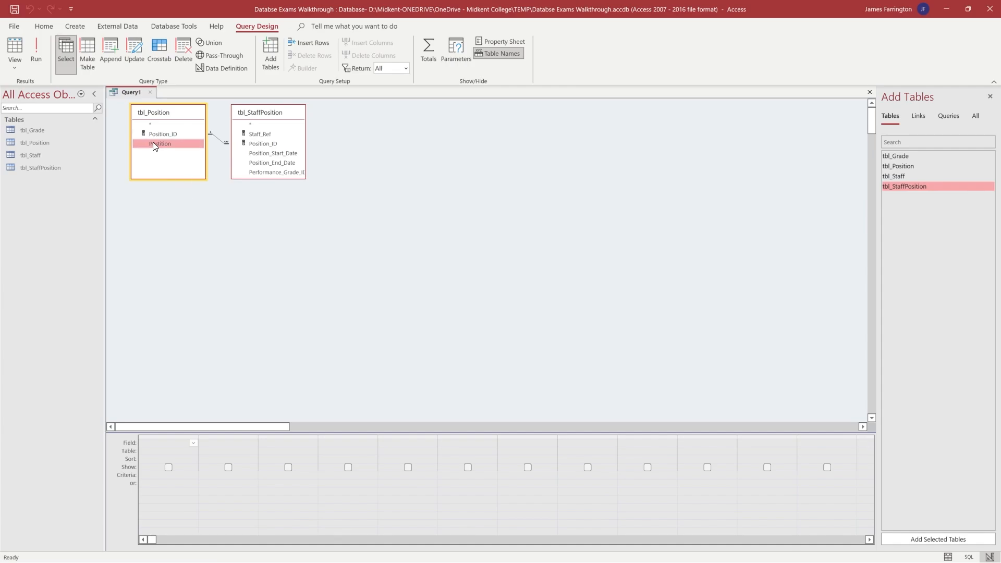
{"action": "double_click", "coordinate": [161, 148]}
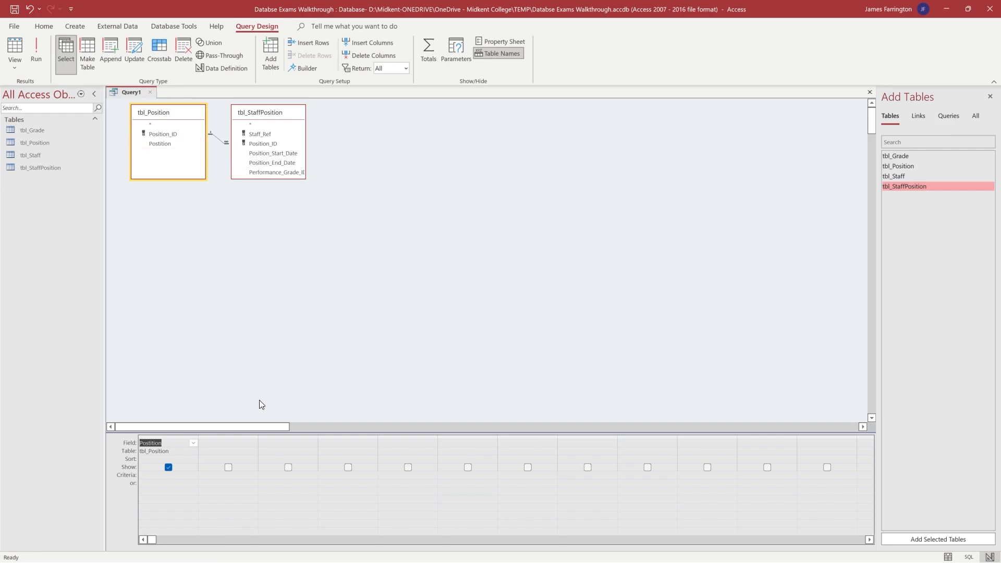
- Define the second query column as NumStaff: position_ID, using the field from tbl_Position
{"action": "left_click", "coordinate": [225, 443]}
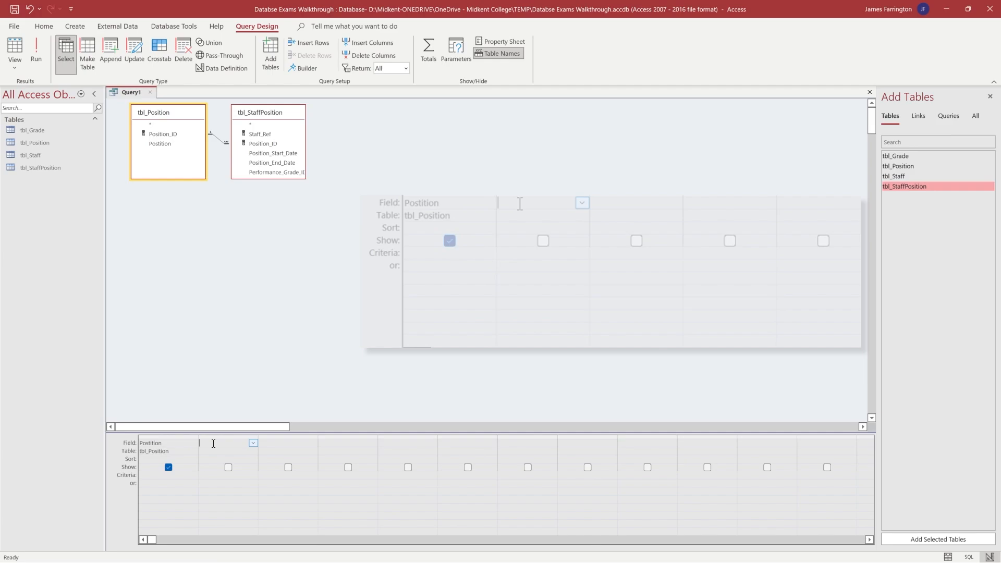
{"action": "type", "text": "n"}
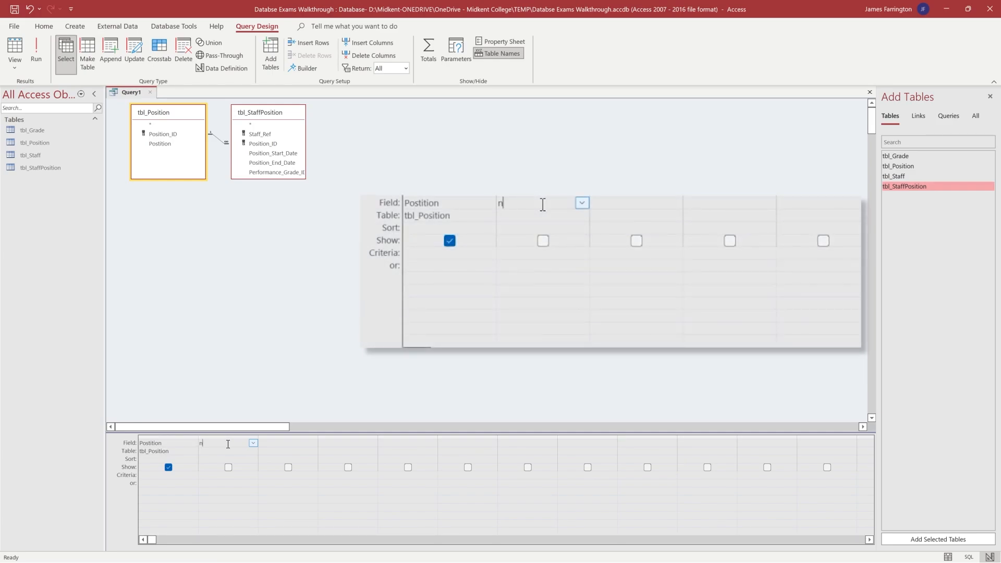
{"action": "key", "text": "BackSpace"}
{"action": "type", "text": "Num"}
{"action": "type", "text": "S"}
{"action": "type", "text": "taff"}
{"action": "type", "text": ":"}
{"action": "type", "text": "p"}
{"action": "type", "text": "ositi"}
{"action": "type", "text": "on"}
{"action": "type", "text": "_"}
{"action": "type", "text": "id"}
{"action": "key", "text": "BackSpace"}
{"action": "key", "text": "BackSpace"}
{"action": "type", "text": "ID"}
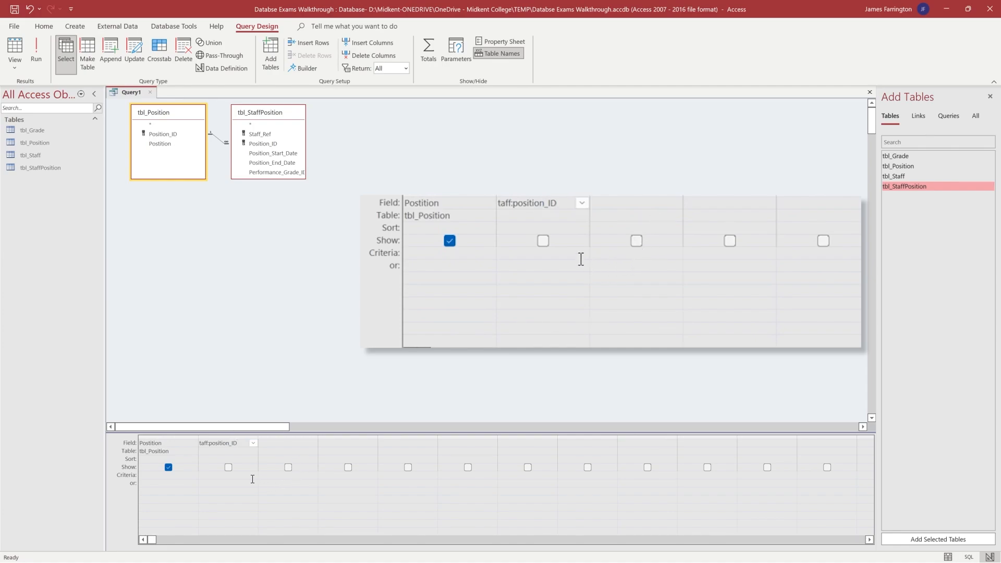
{"action": "left_click", "coordinate": [213, 452]}
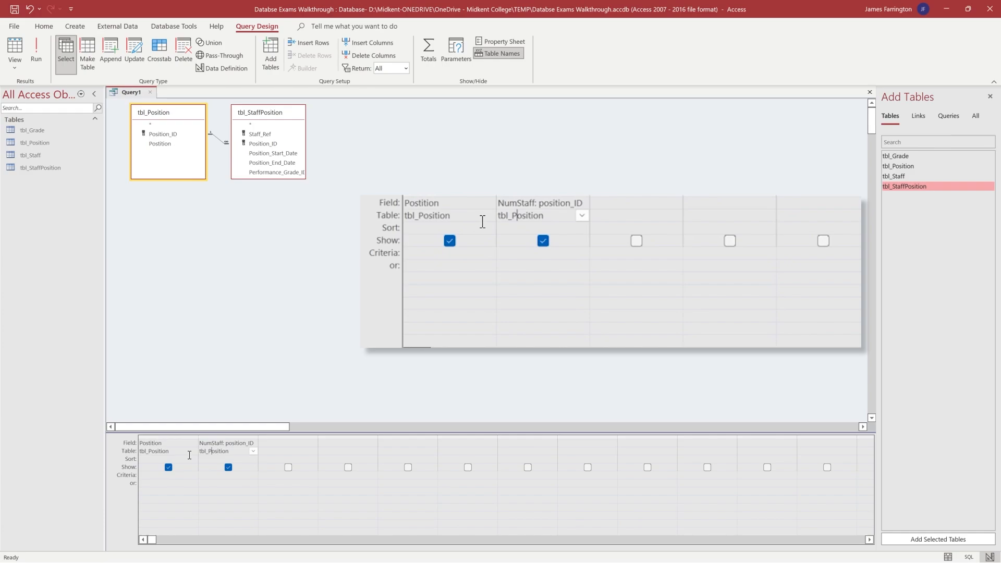
{"action": "left_click", "coordinate": [224, 458]}
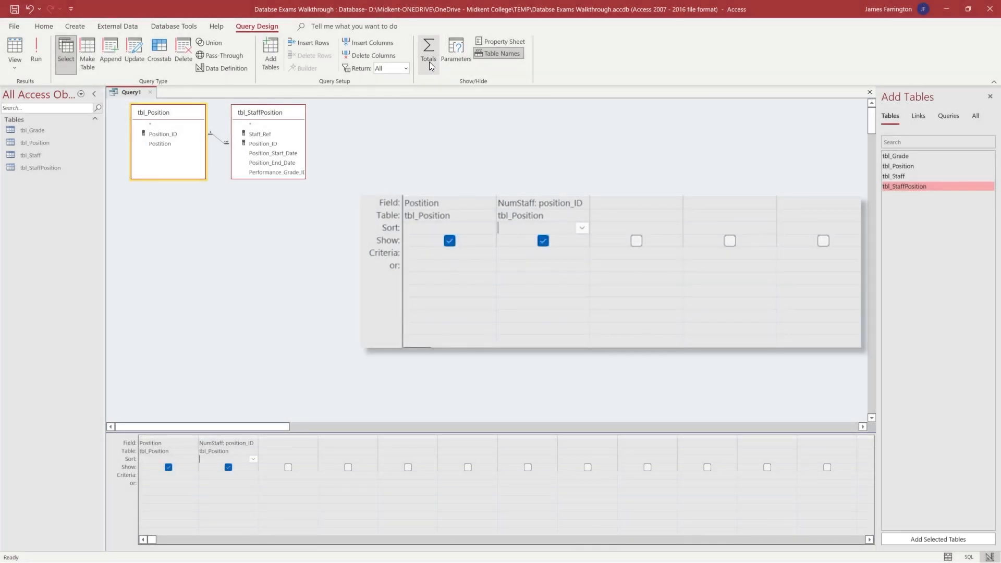
- Enable totals with Count for the NumStaff column, and run the query to check the staff numbers per position
{"action": "left_click", "coordinate": [428, 62]}
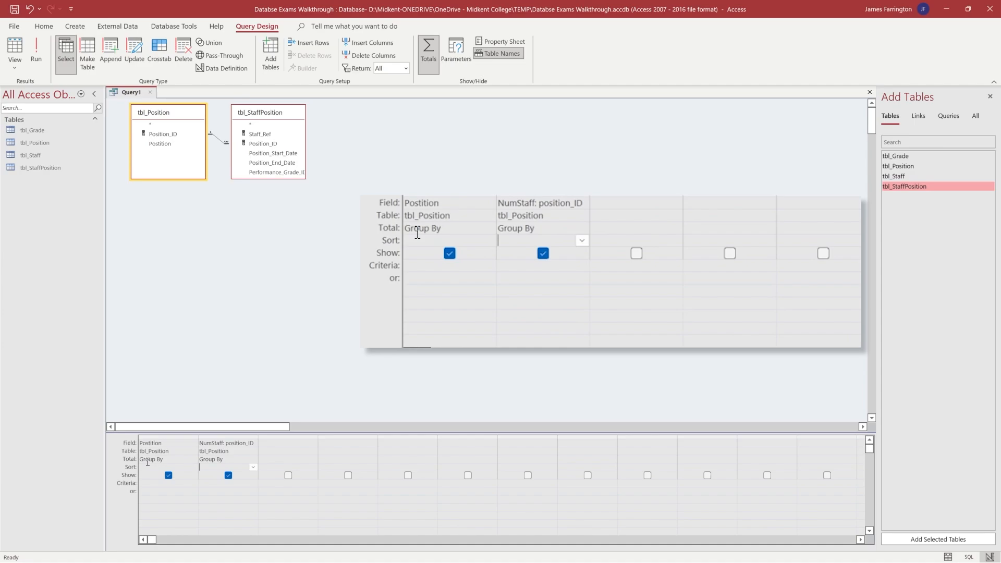
{"action": "left_click", "coordinate": [226, 458]}
{"action": "left_click", "coordinate": [254, 459]}
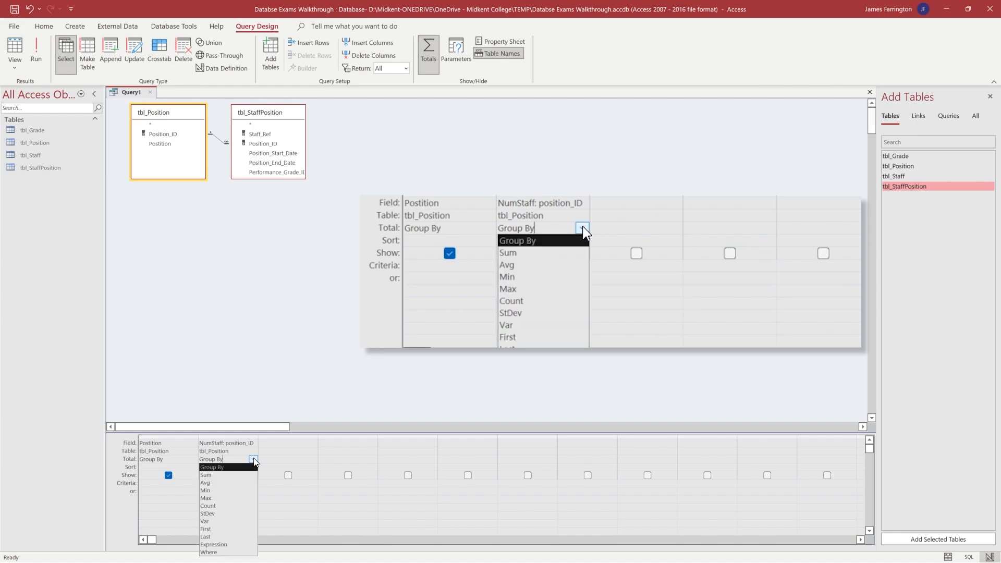
{"action": "left_click", "coordinate": [223, 506]}
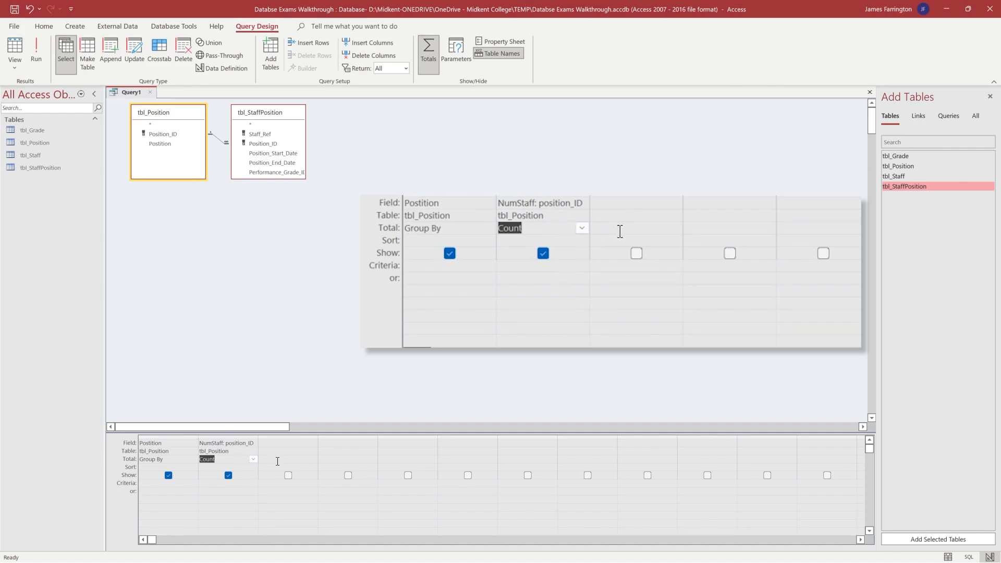
{"action": "left_click", "coordinate": [39, 51]}
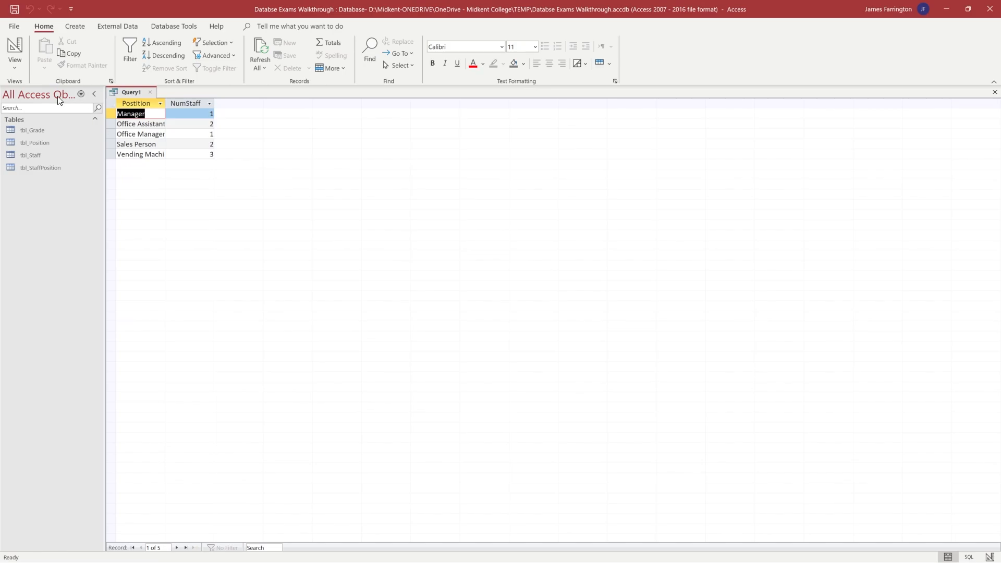
{"action": "left_click", "coordinate": [12, 51]}
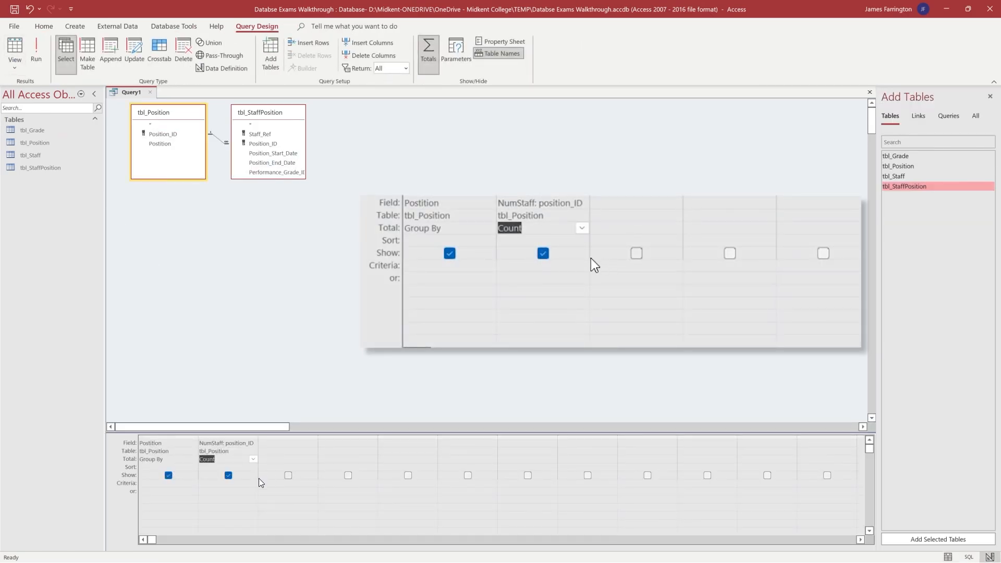
- Set the NumStaff criterion to >=2 and run the query, widening the Postition column to show the full names
{"action": "left_click", "coordinate": [232, 484]}
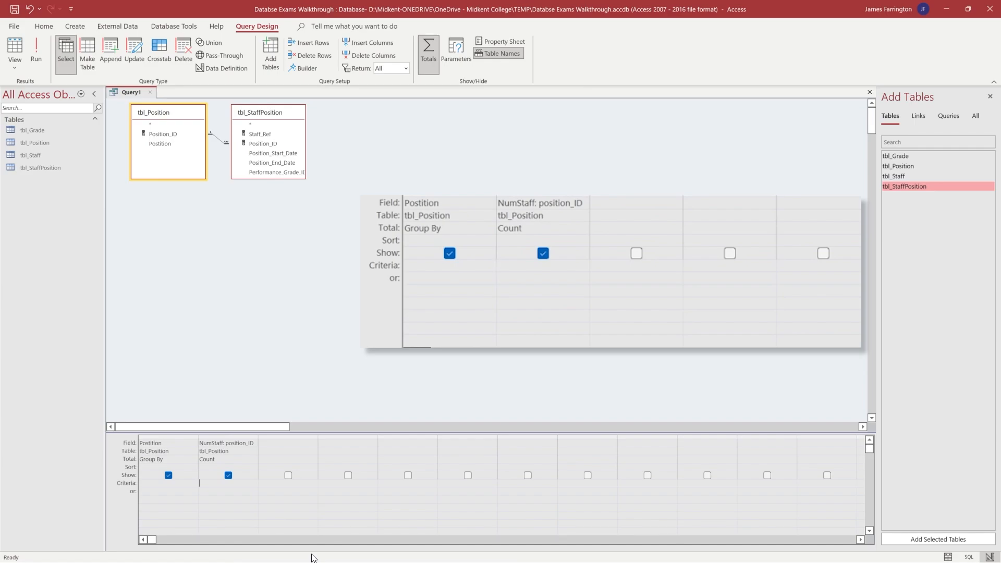
{"action": "type", "text": ">=2"}
{"action": "left_click", "coordinate": [34, 44]}
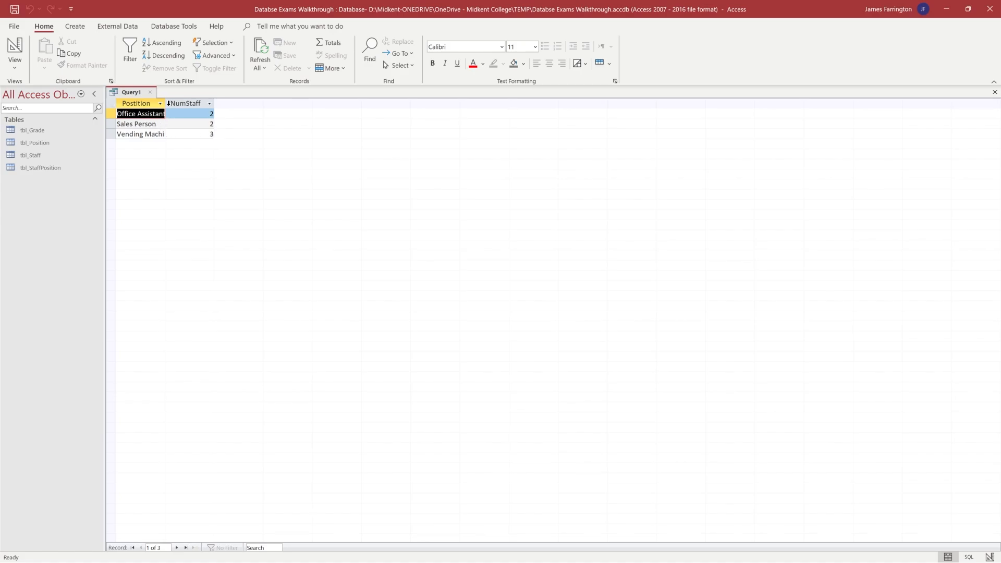
{"action": "left_click_drag", "start_coordinate": [164, 103], "coordinate": [214, 100]}
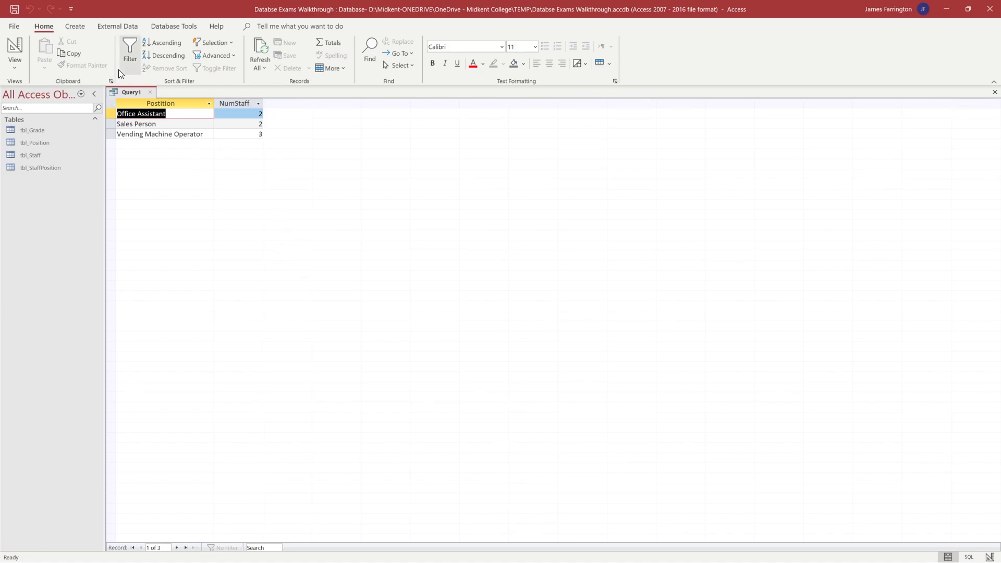
{"action": "left_click", "coordinate": [14, 49]}
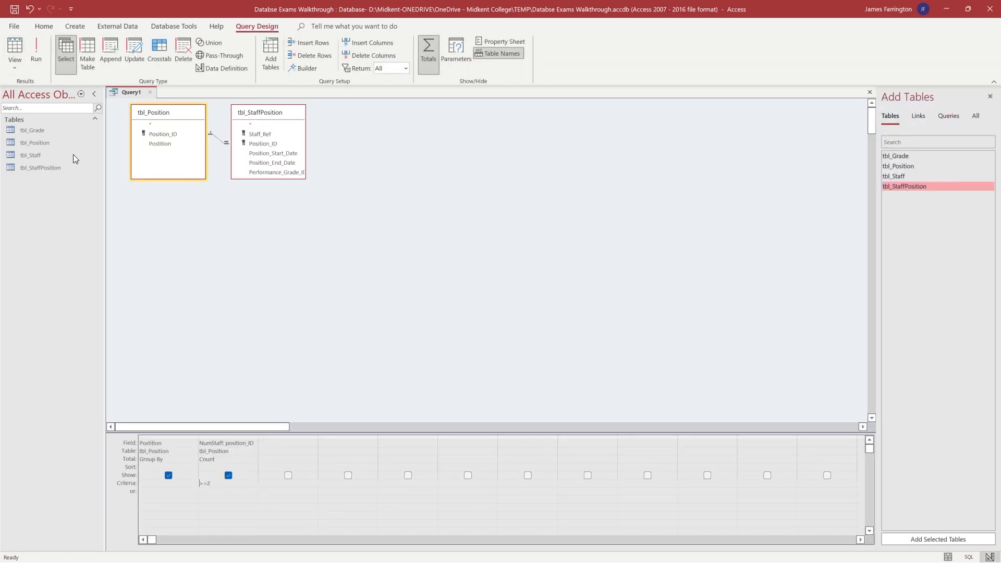
- Add Position_End_Date from tbl_StaffPosition with the criterion Is Null, and run the query to check the result
{"action": "left_click", "coordinate": [282, 444]}
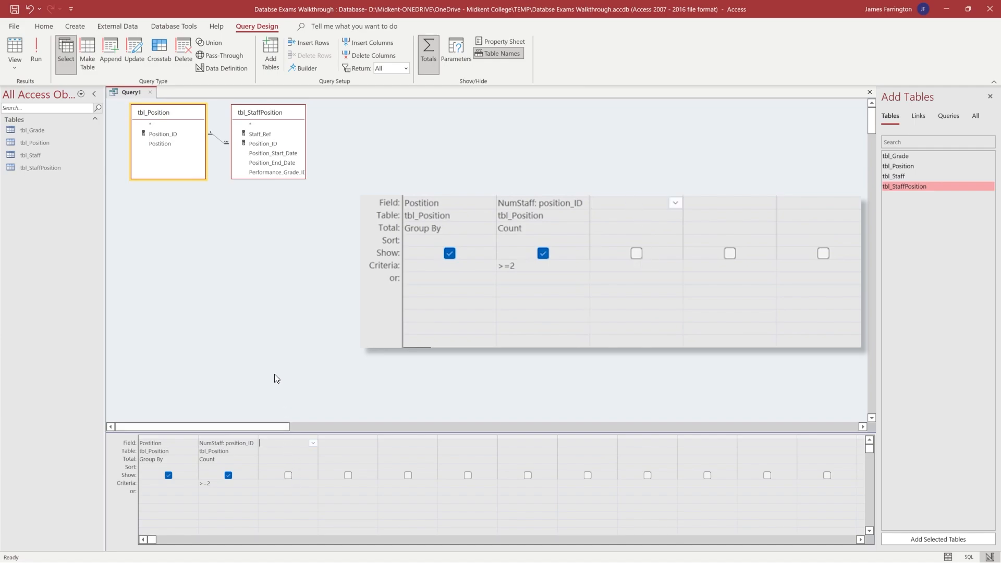
{"action": "double_click", "coordinate": [265, 162]}
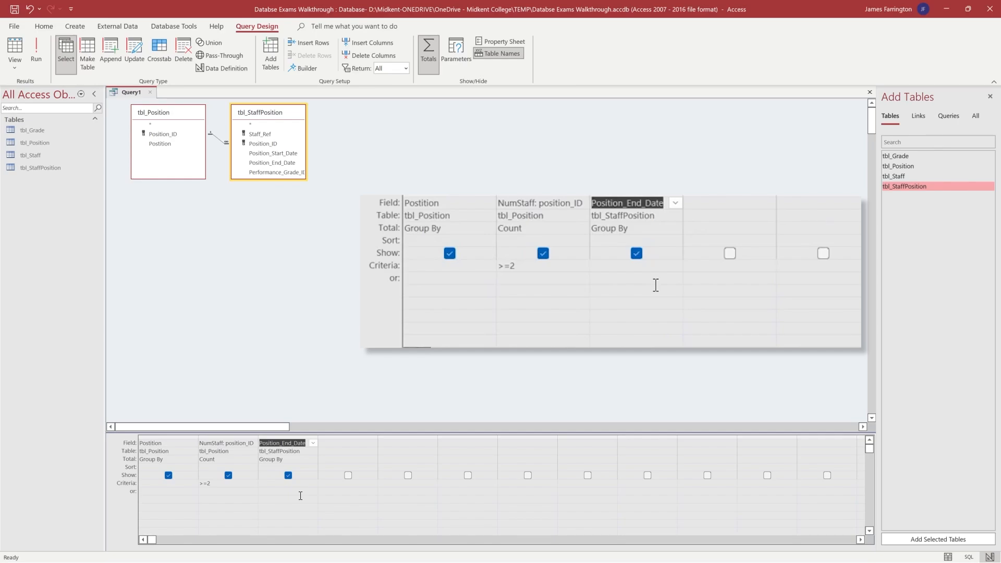
{"action": "left_click", "coordinate": [266, 484]}
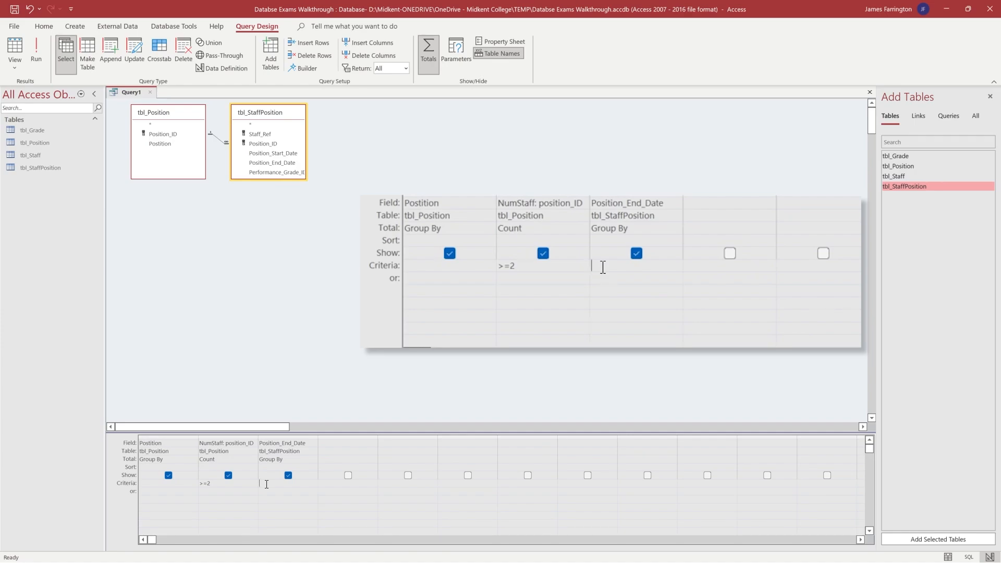
{"action": "type", "text": "is null"}
{"action": "left_click", "coordinate": [324, 483]}
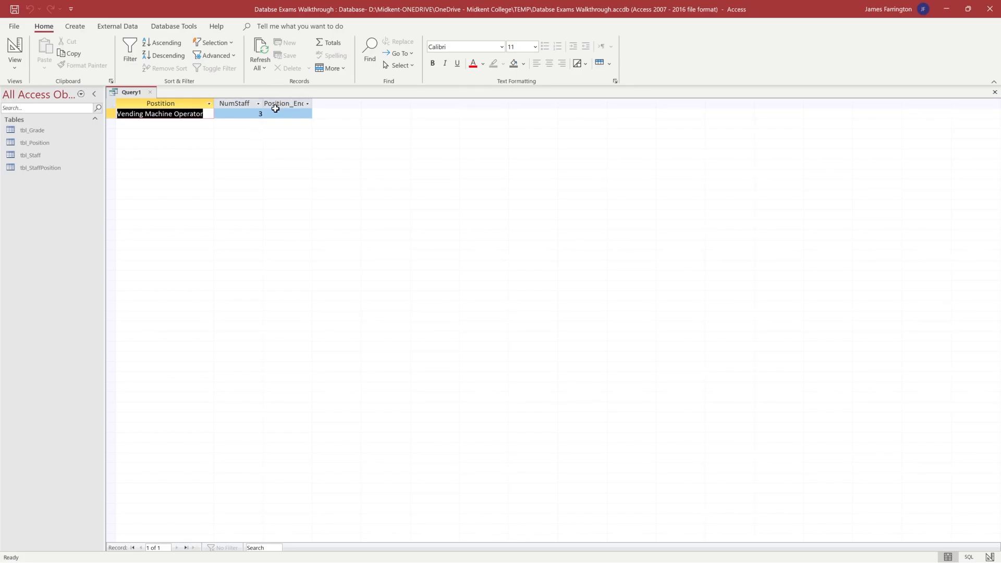
{"action": "left_click", "coordinate": [7, 48]}
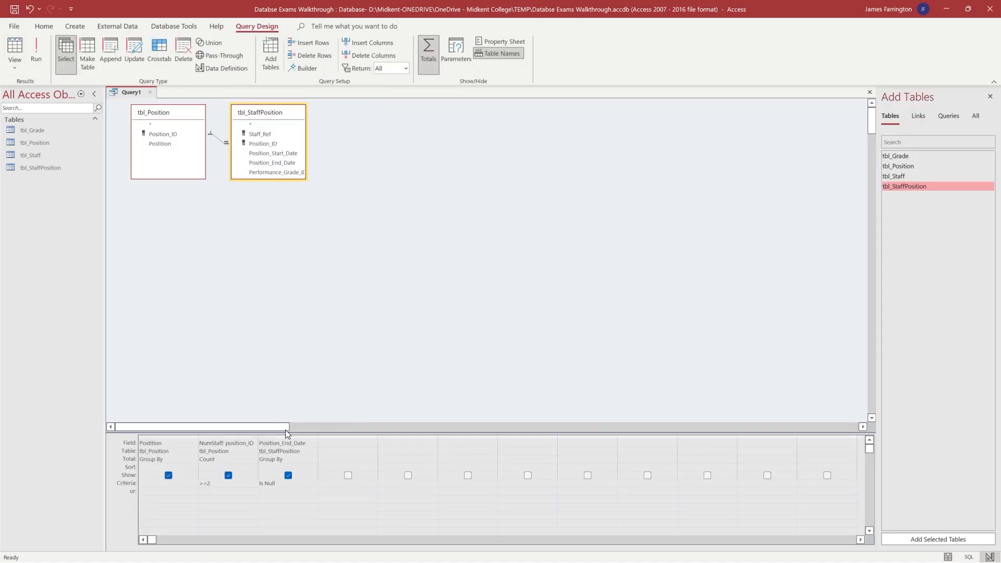
- Hide the Position_End_Date column from the query output and run the query to check it
{"action": "left_click", "coordinate": [288, 476]}
{"action": "left_click", "coordinate": [32, 57]}
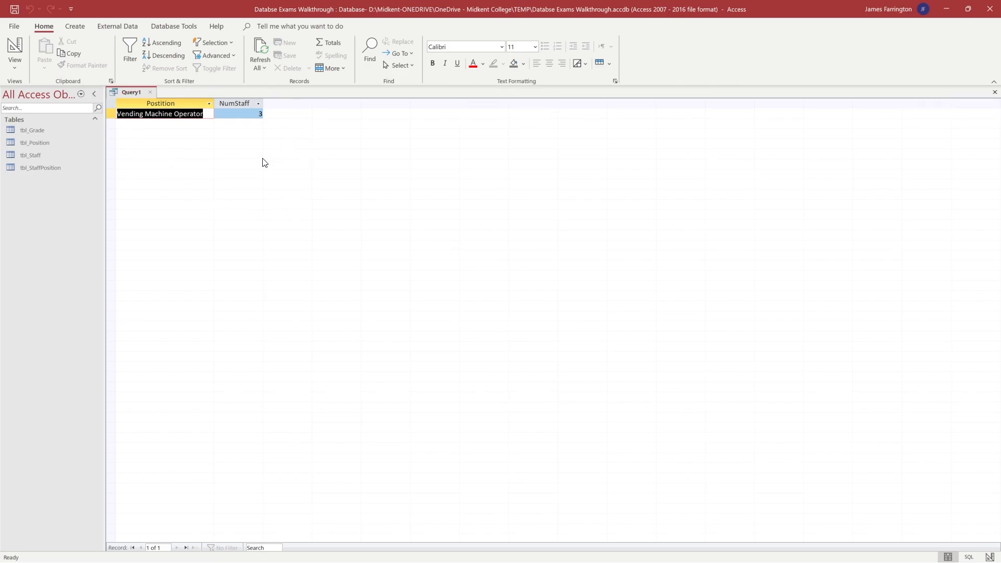
{"action": "left_click", "coordinate": [8, 53]}
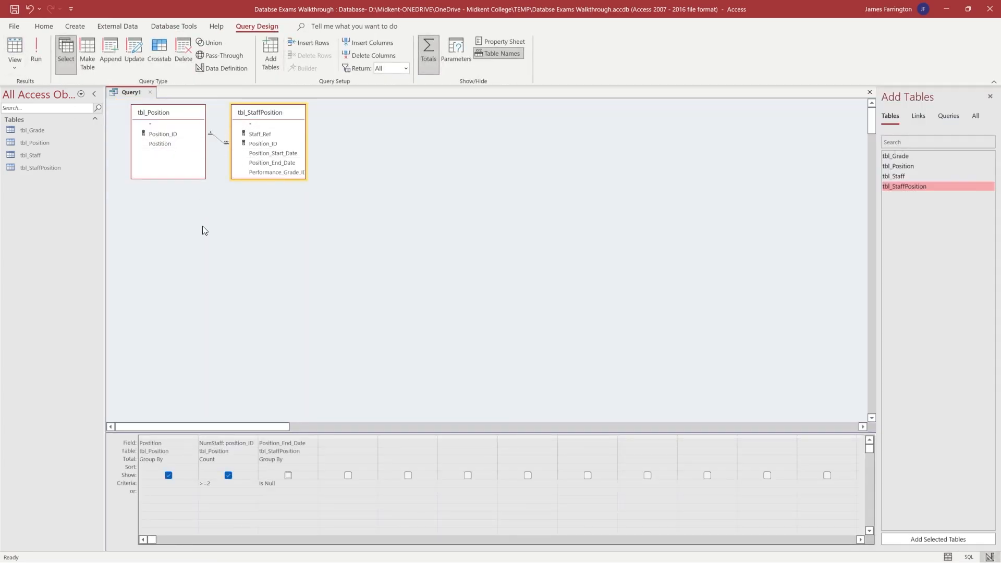
- Close the query and save it under the name qry_queryA
{"action": "left_click", "coordinate": [150, 93]}
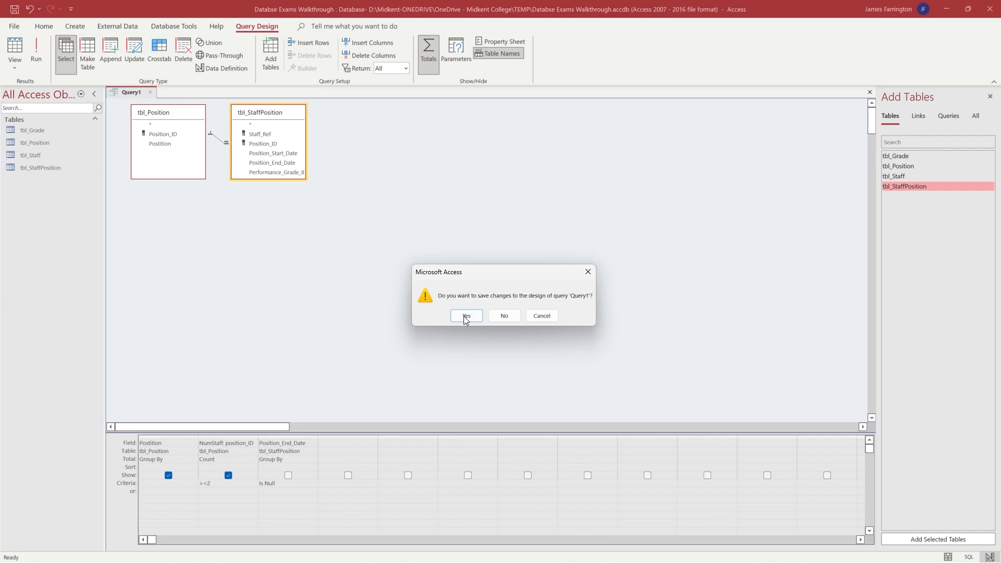
{"action": "left_click", "coordinate": [466, 316]}
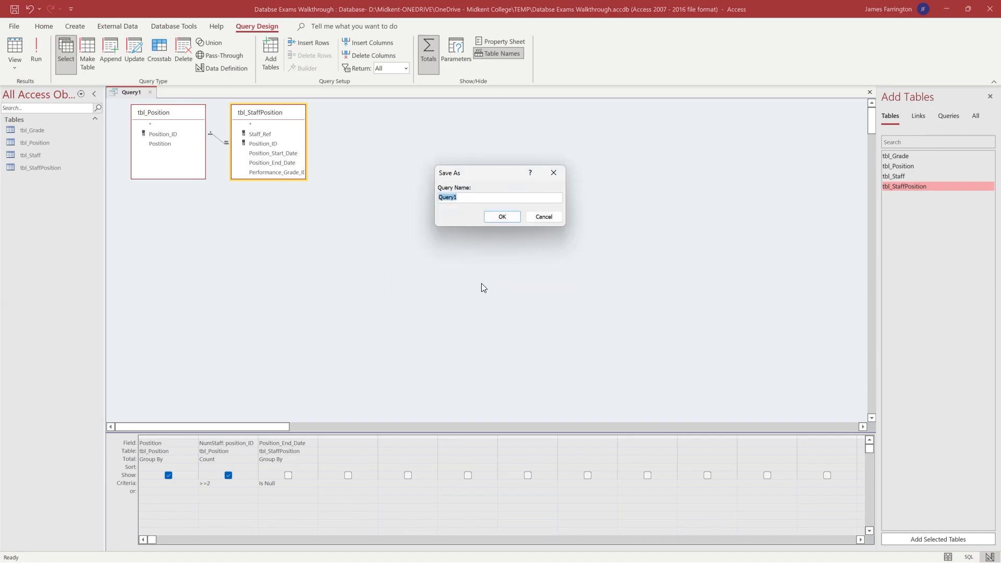
{"action": "type", "text": "qry_query"}
{"action": "key", "text": "Return"}
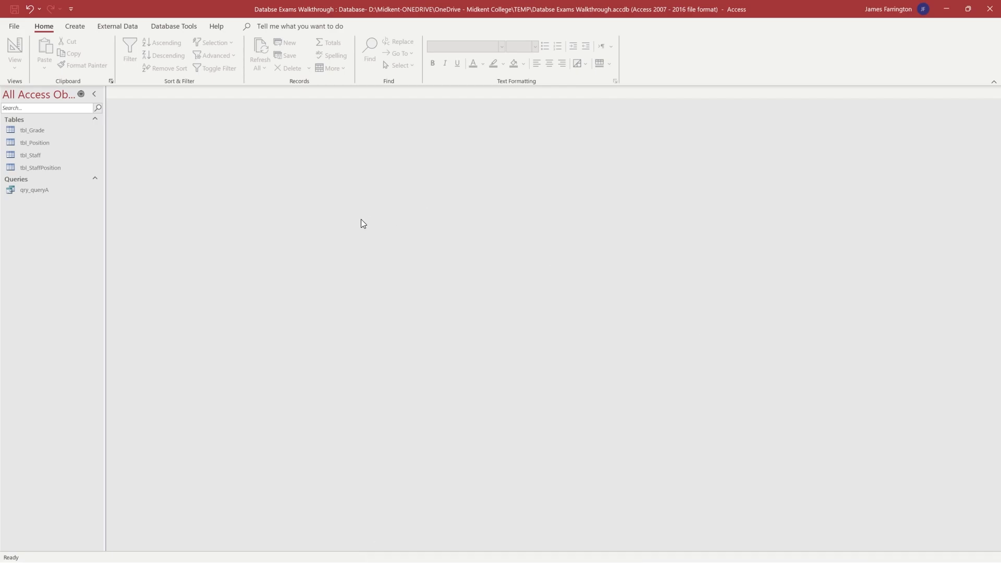
- Create another new query in design view and add the table tbl_Staff
{"action": "left_click", "coordinate": [72, 27]}
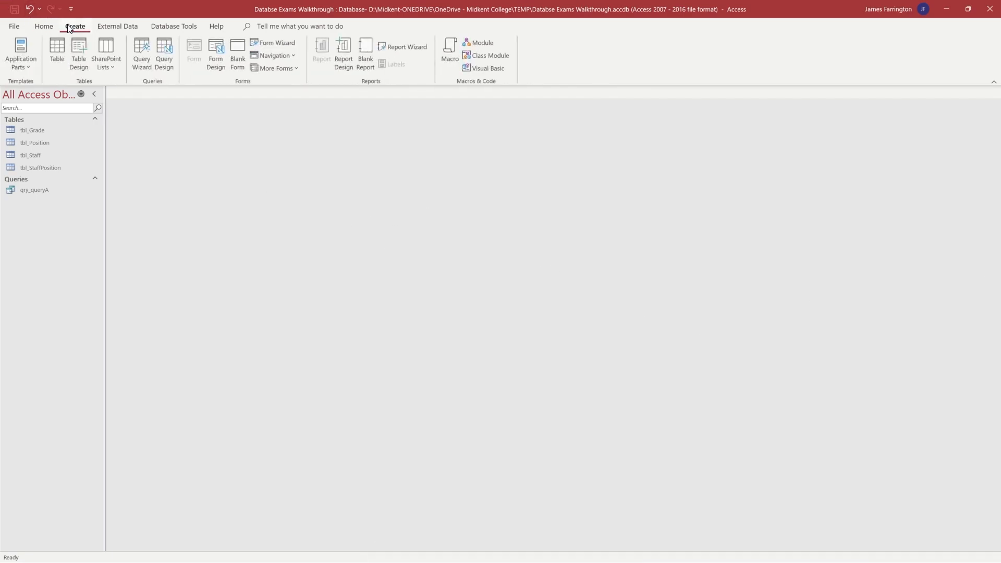
{"action": "left_click", "coordinate": [159, 58]}
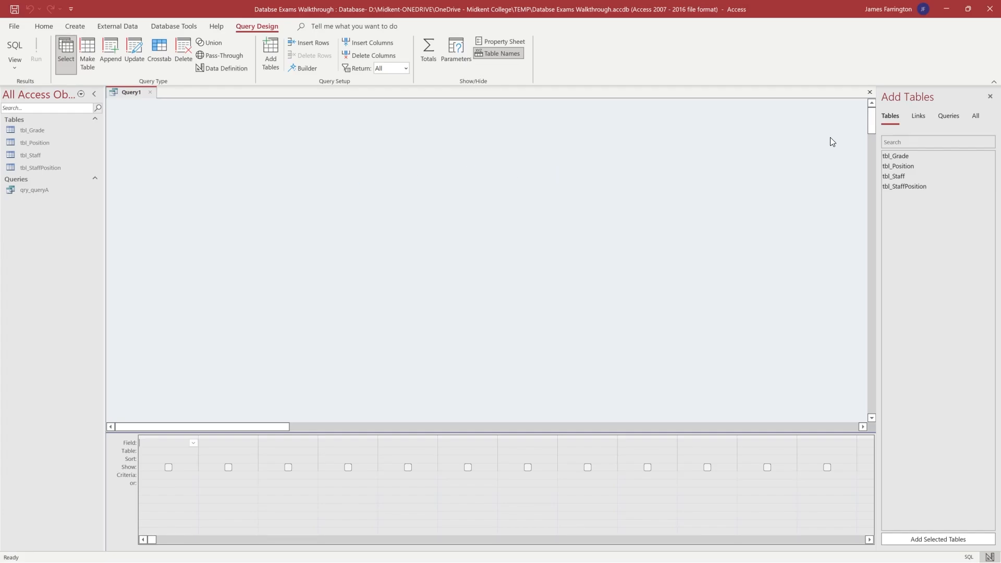
{"action": "double_click", "coordinate": [896, 177]}
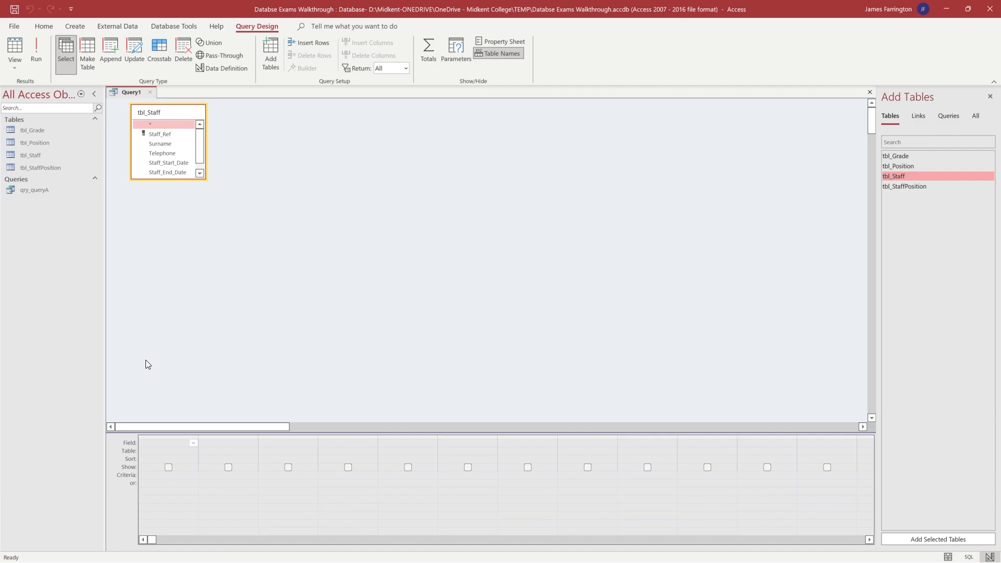
- Add the fields Surname and Staff_Start_Date from tbl_Staff to the query
{"action": "double_click", "coordinate": [160, 147]}
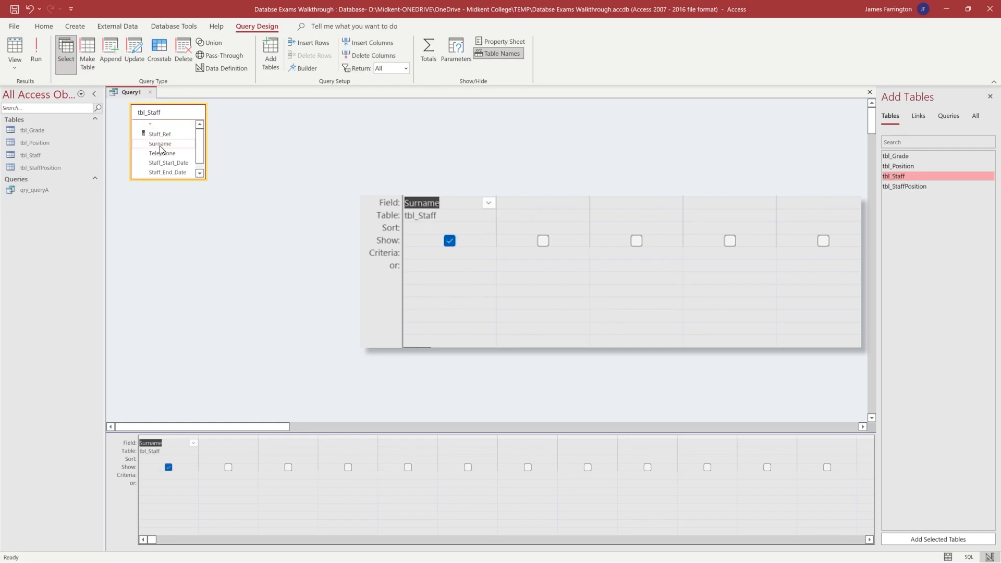
{"action": "scroll", "coordinate": [167, 164], "scroll_direction": "down", "scroll_amount": 1}
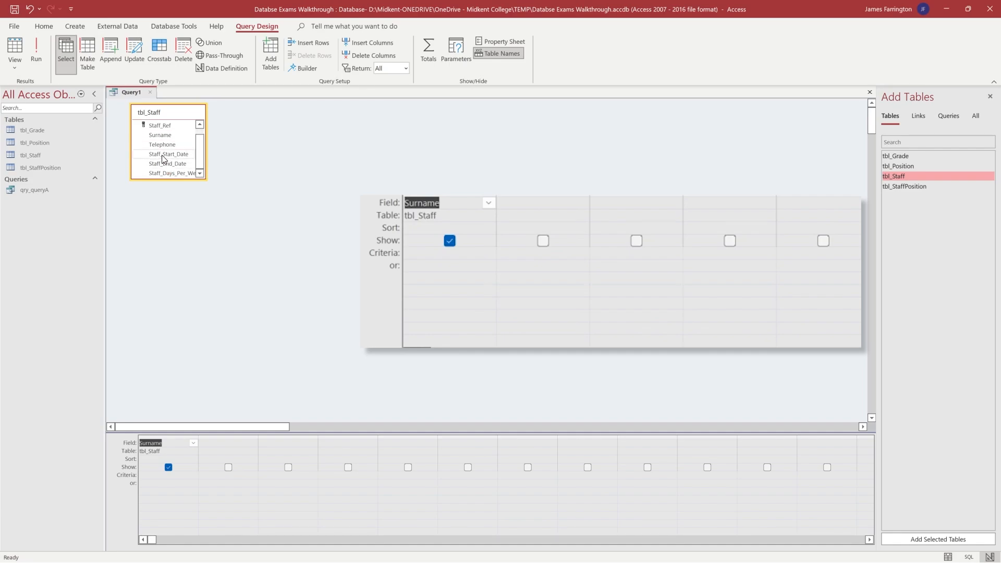
{"action": "left_click", "coordinate": [163, 154]}
{"action": "double_click", "coordinate": [163, 159]}
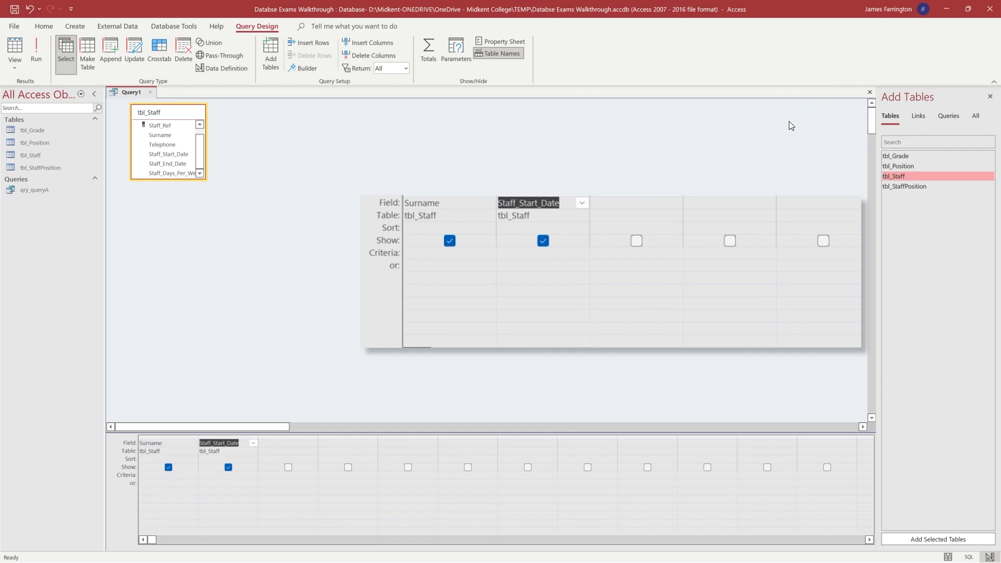
- Add the calculated field YearsWorked: Int((Date()-[Staff_Start_Date])/365.25) in the next empty column and run the query to check it
{"action": "left_click", "coordinate": [270, 441]}
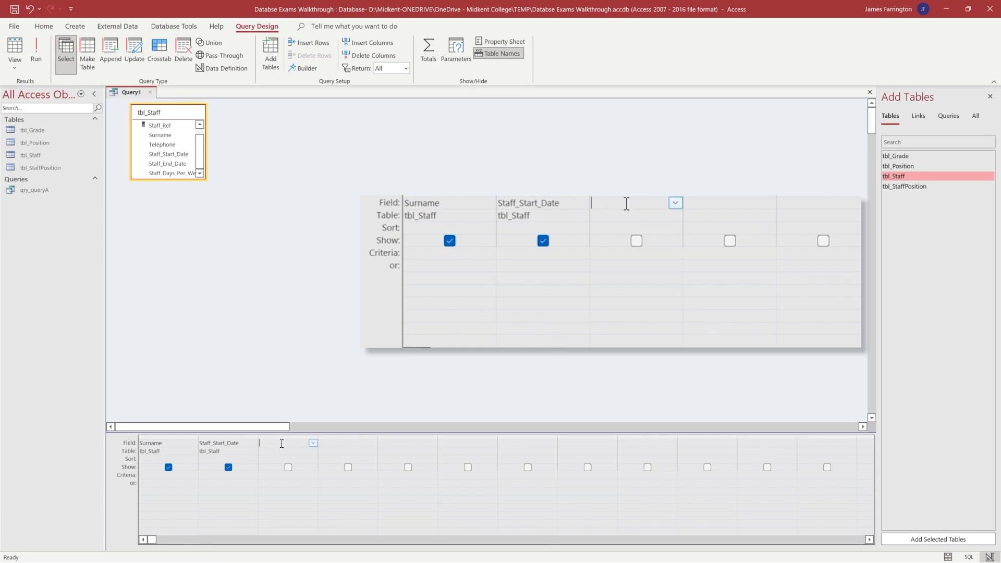
{"action": "type", "text": "YearsWorked:int"}
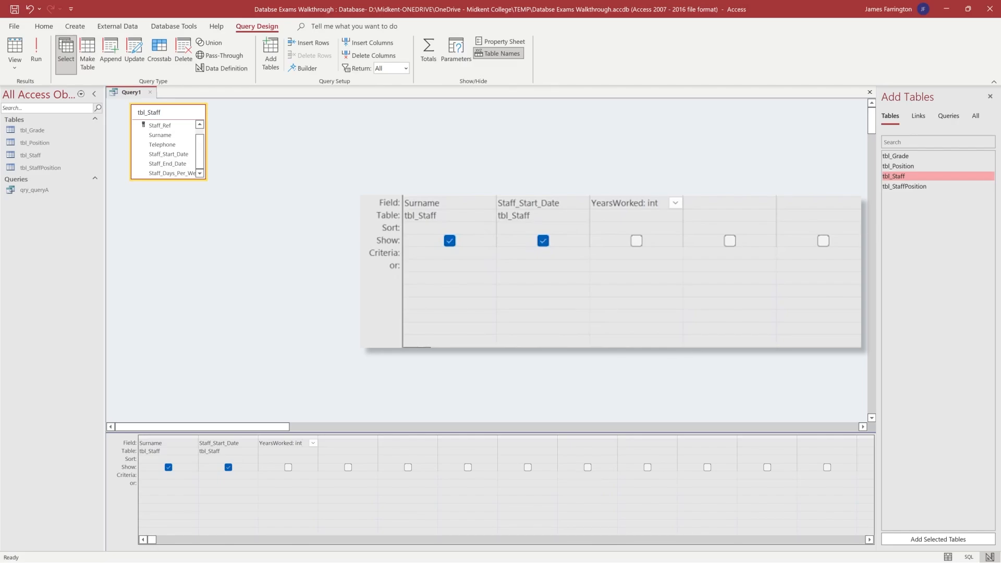
{"action": "type", "text": "("}
{"action": "type", "text": "(D"}
{"action": "type", "text": "ate"}
{"action": "type", "text": "()"}
{"action": "type", "text": "-"}
{"action": "type", "text": "["}
{"action": "type", "text": "Staff"}
{"action": "type", "text": "_"}
{"action": "type", "text": "Start"}
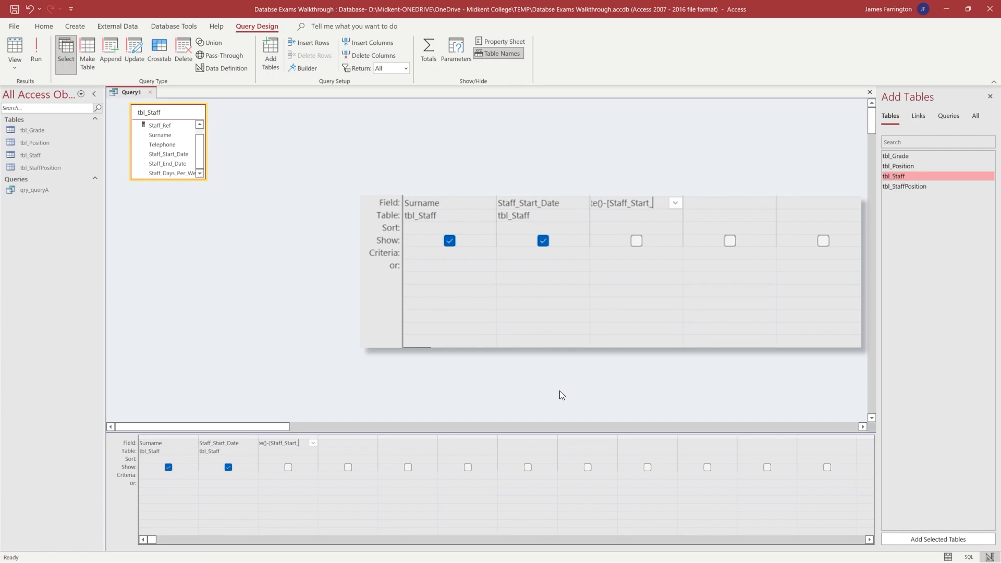
{"action": "type", "text": "_Date]"}
{"action": "type", "text": ")"}
{"action": "type", "text": "/365"}
{"action": "type", "text": ".25"}
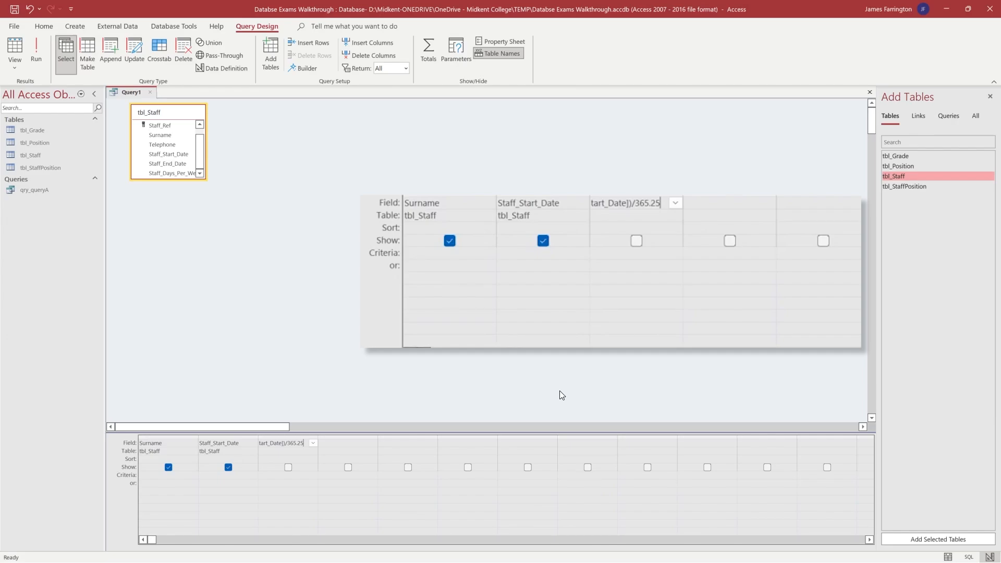
{"action": "key", "text": "Home"}
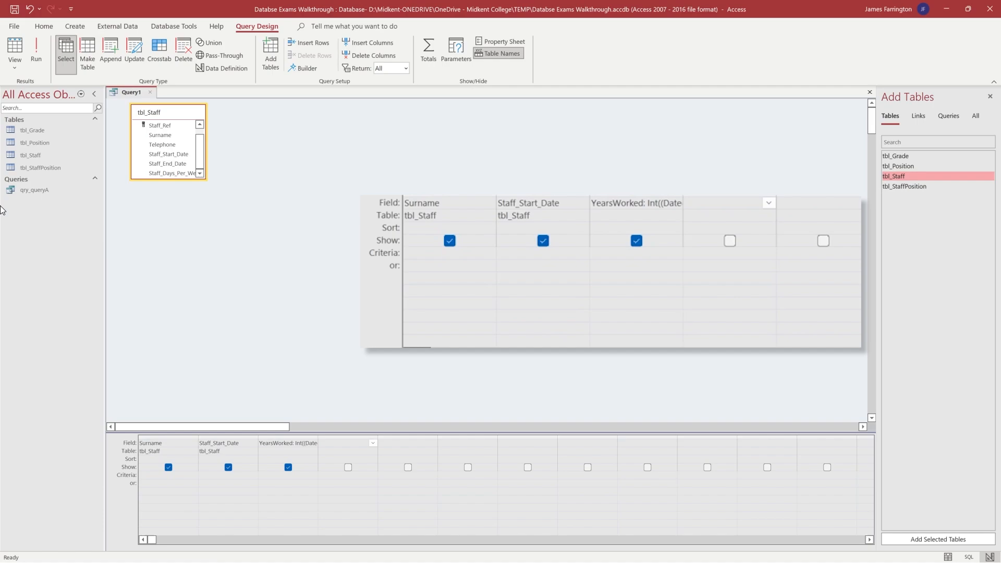
{"action": "left_click", "coordinate": [35, 58]}
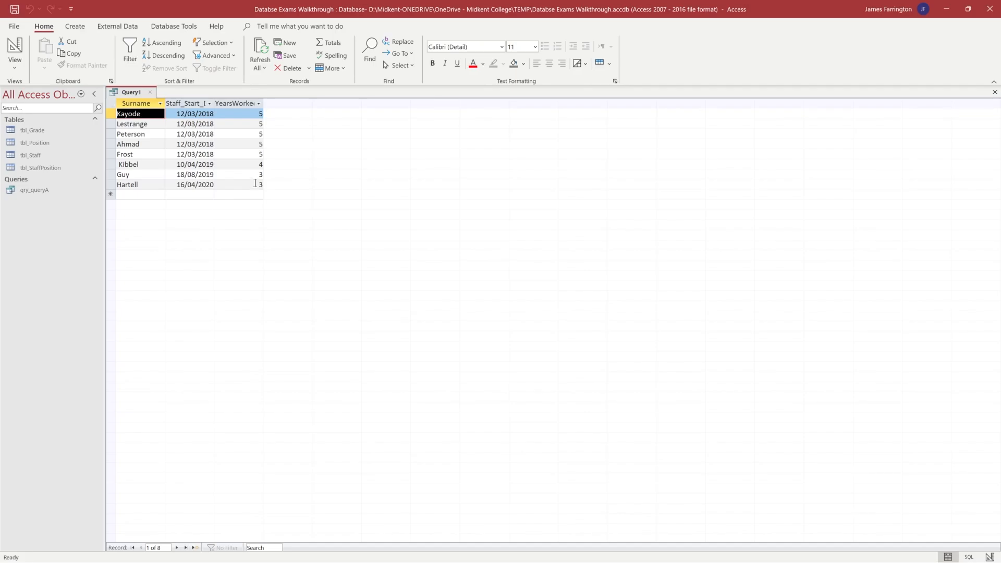
- Back in design view, enter a calculated field Bonus with an IIf giving 1000 when YearsWorked is >=3, otherwise 200
{"action": "left_click", "coordinate": [14, 48]}
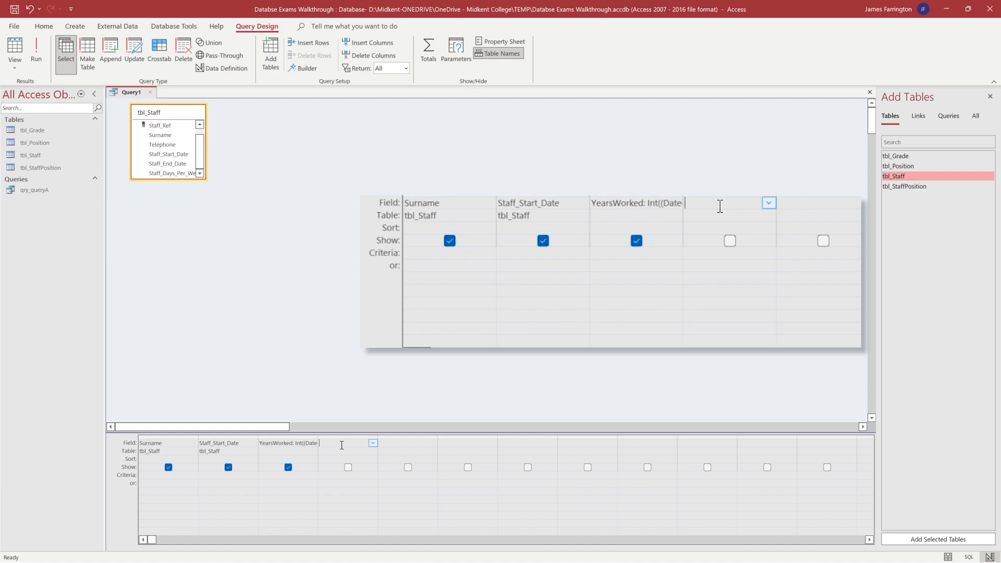
{"action": "type", "text": "Bo"}
{"action": "type", "text": "nu"}
{"action": "type", "text": "s:"}
{"action": "type", "text": "iif"}
{"action": "type", "text": "("}
{"action": "type", "text": "Yea"}
{"action": "type", "text": "rsWor"}
{"action": "type", "text": "ked"}
{"action": "type", "text": "]"}
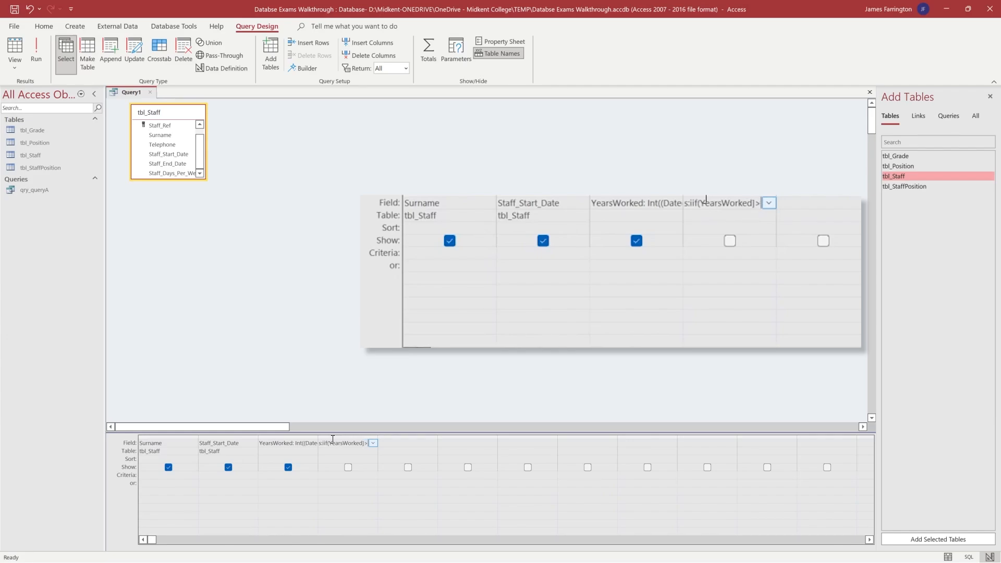
{"action": "type", "text": ">=3"}
{"action": "type", "text": ",1000,"}
{"action": "type", "text": "200)"}
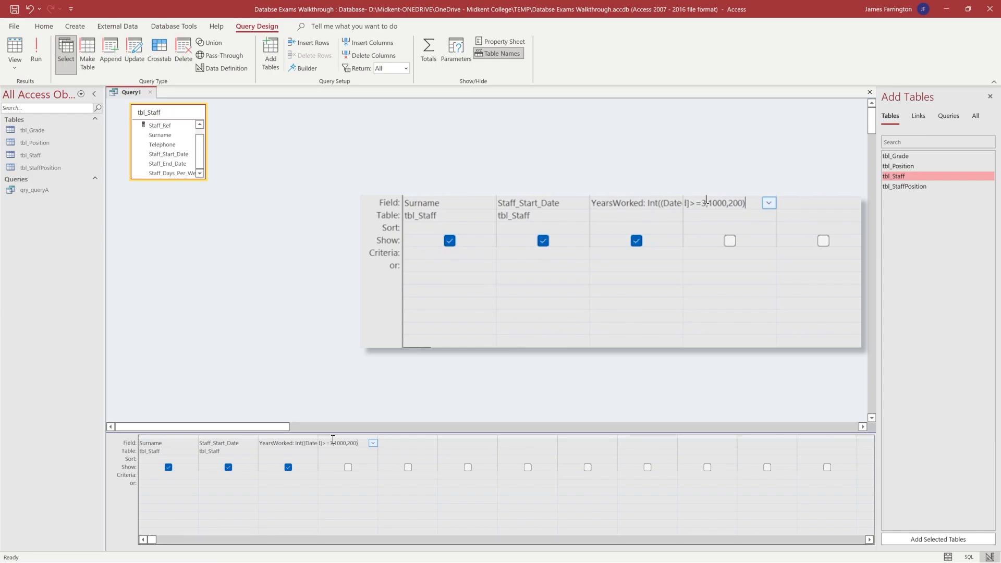
{"action": "left_click", "coordinate": [347, 467]}
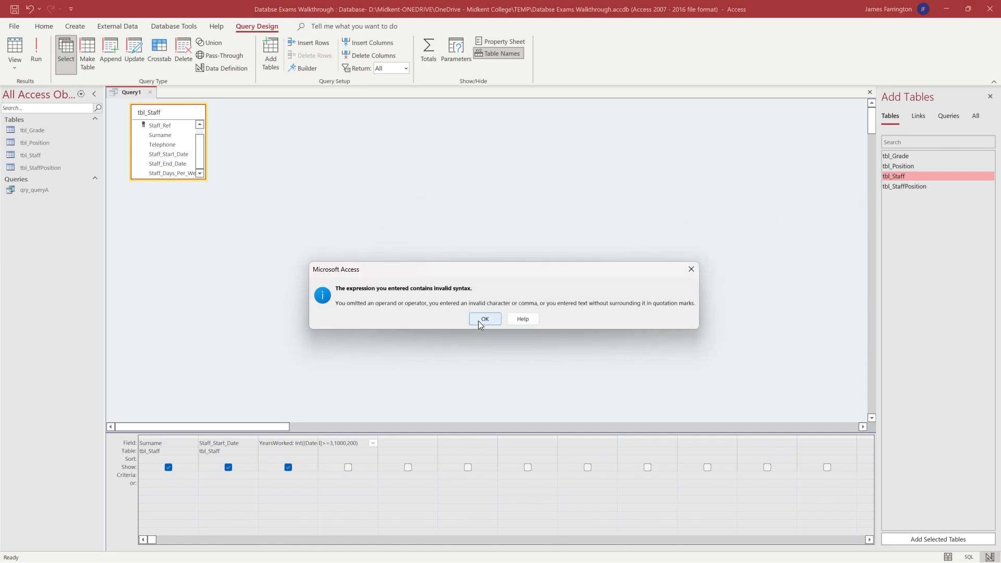
{"action": "left_click", "coordinate": [484, 319]}
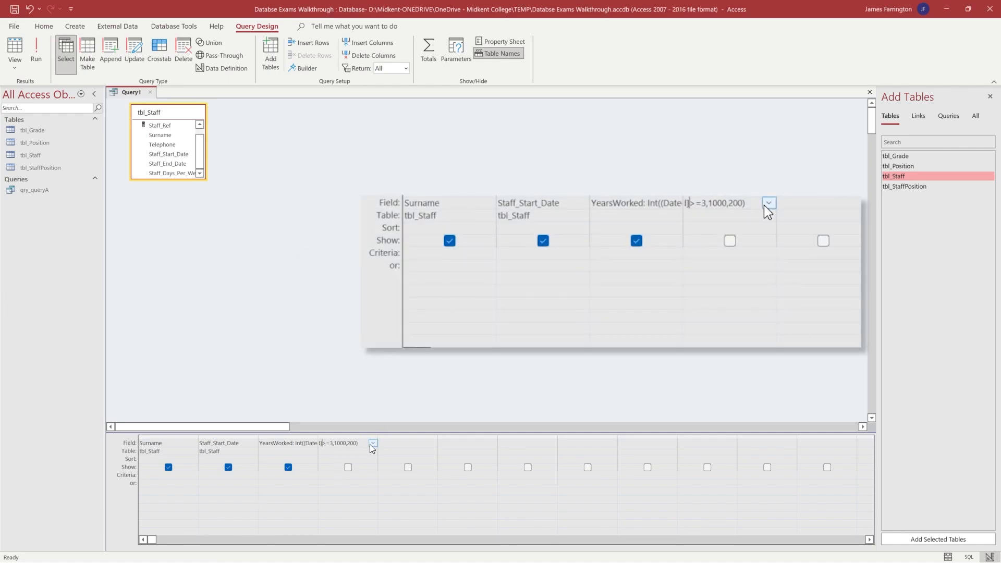
- Widen the Bonus column, insert the missing opening square bracket before YearsWorked, and run the query to check it
{"action": "key", "text": "Left"}
{"action": "key", "text": "Left"}
{"action": "key", "text": "Right"}
{"action": "left_click_drag", "start_coordinate": [378, 436], "coordinate": [431, 434]}
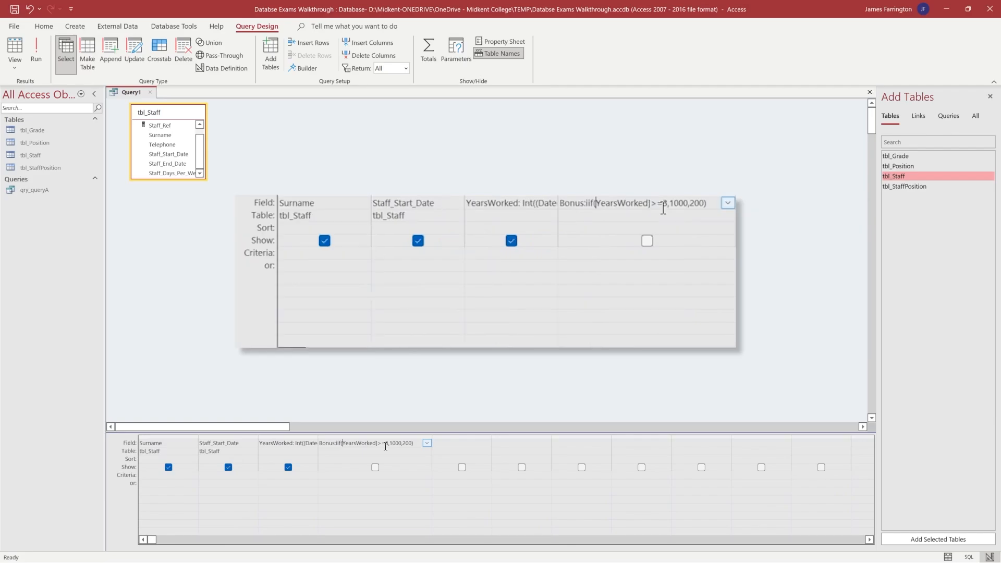
{"action": "type", "text": "["}
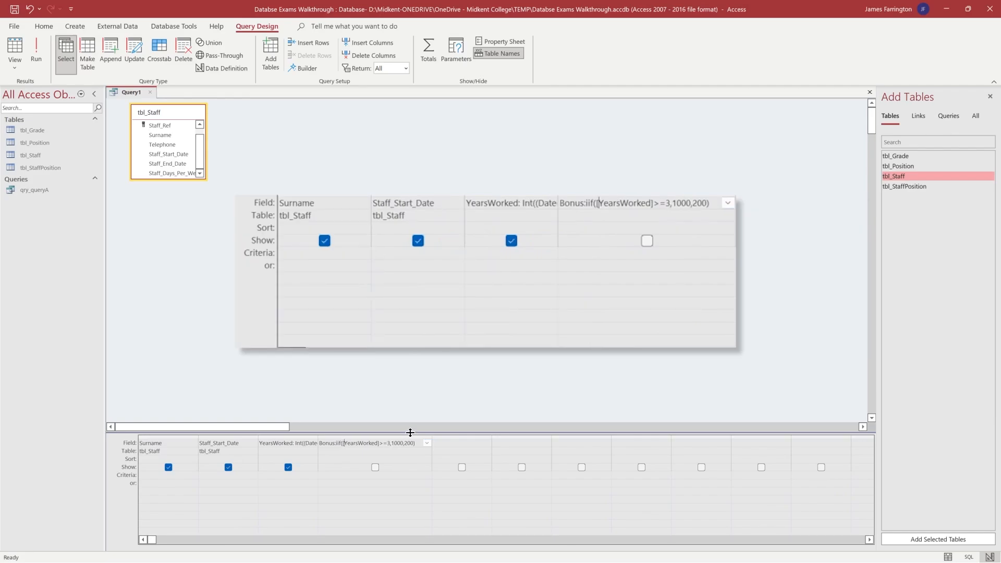
{"action": "left_click", "coordinate": [38, 43]}
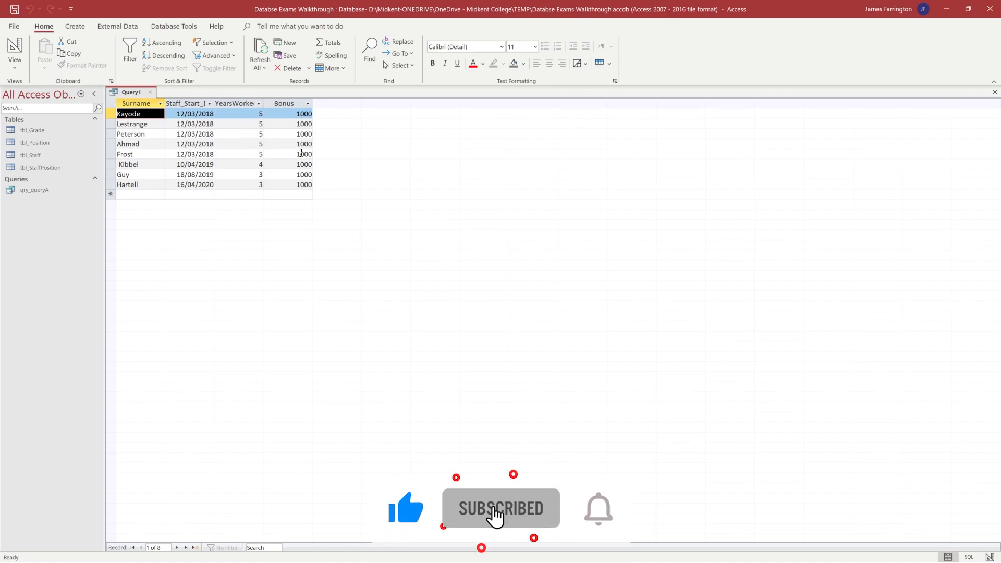
- Add Staff_End_Date as a hidden column with the criterion Is Null, and run the query to check the result
{"action": "left_click", "coordinate": [14, 47]}
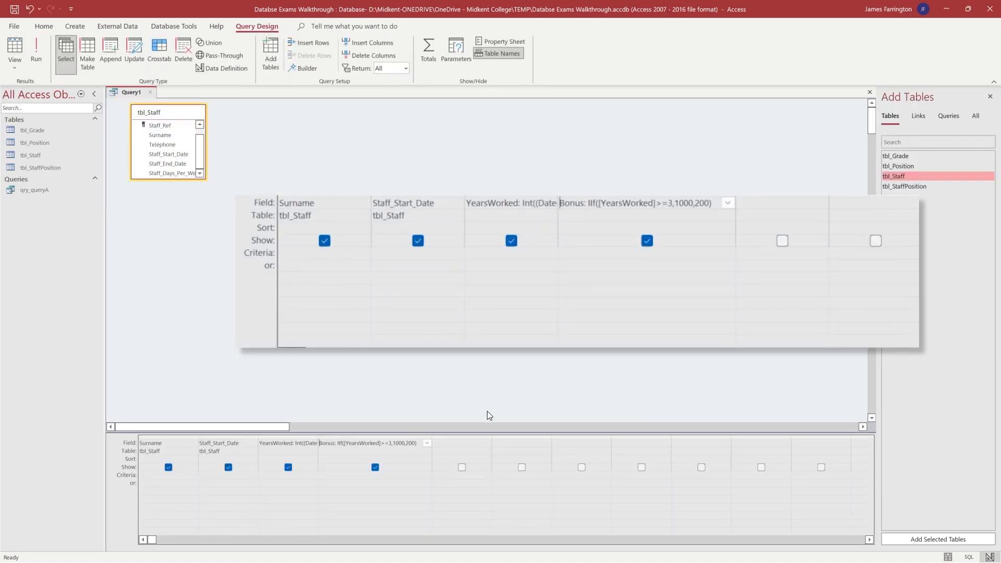
{"action": "left_click", "coordinate": [454, 444]}
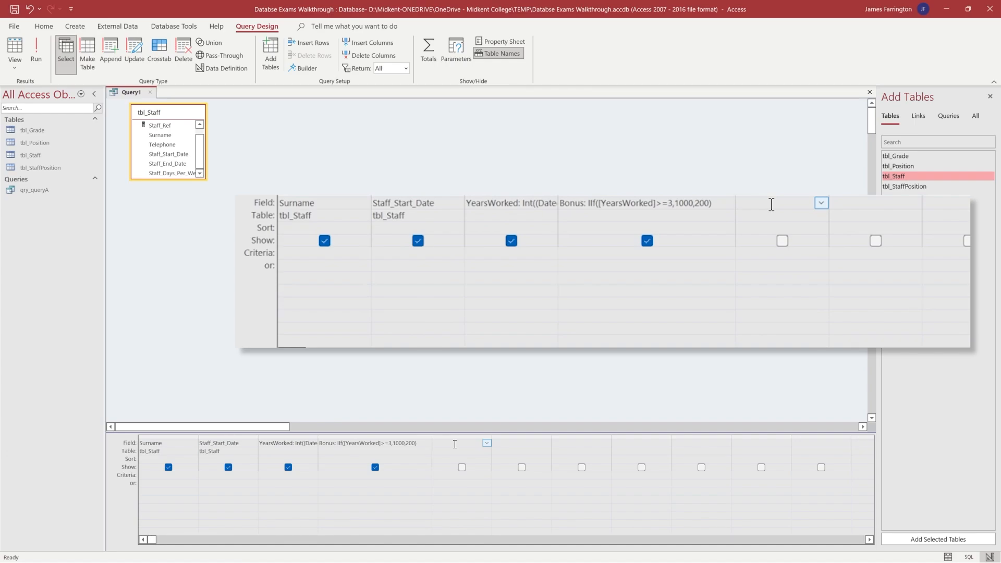
{"action": "double_click", "coordinate": [161, 164]}
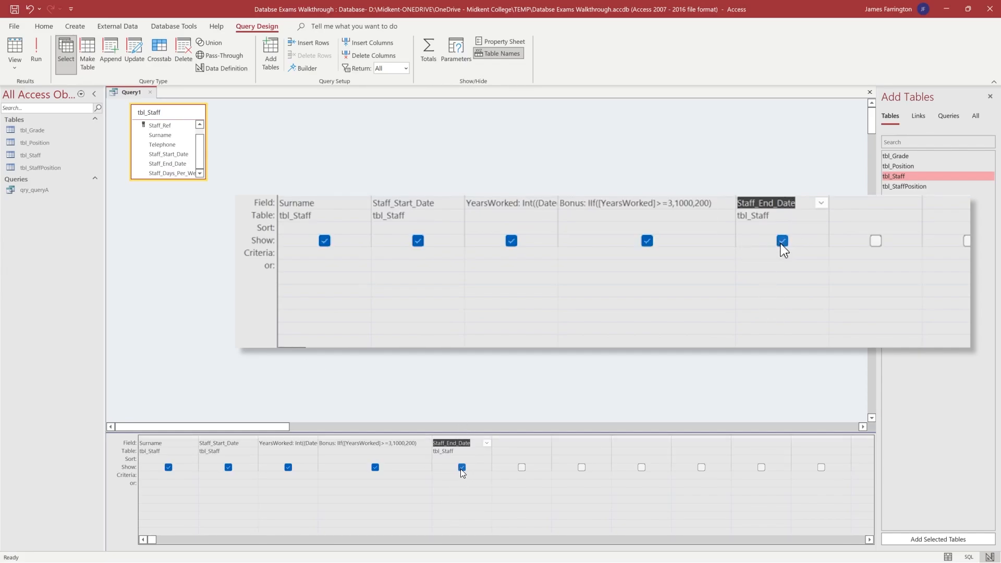
{"action": "left_click", "coordinate": [461, 468]}
{"action": "left_click", "coordinate": [437, 475]}
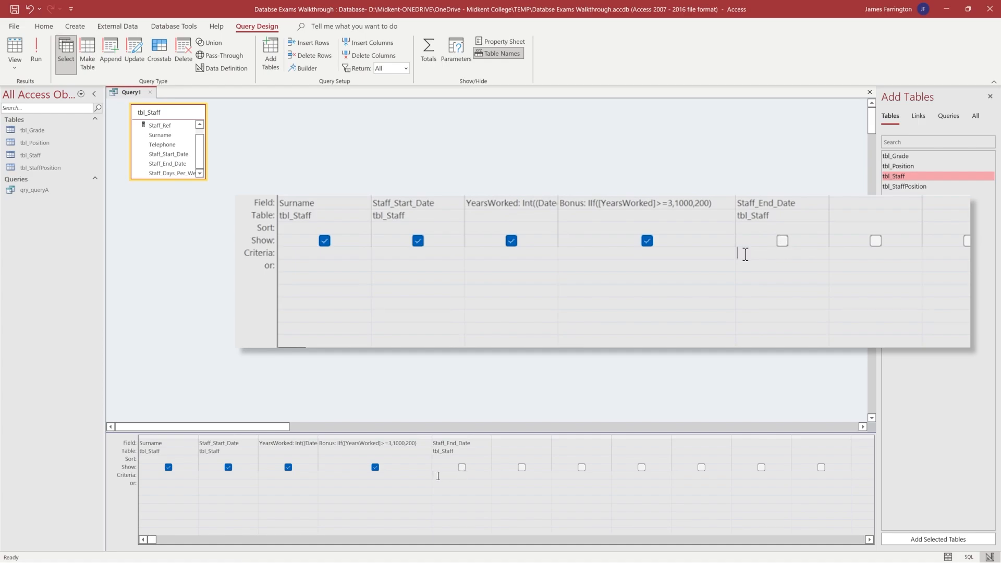
{"action": "type", "text": "is null"}
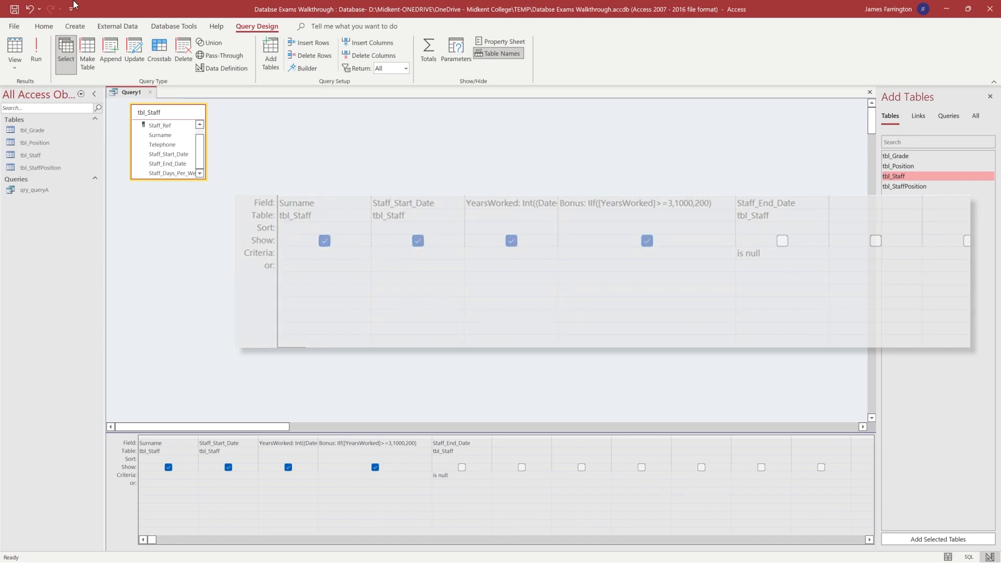
{"action": "left_click", "coordinate": [35, 41]}
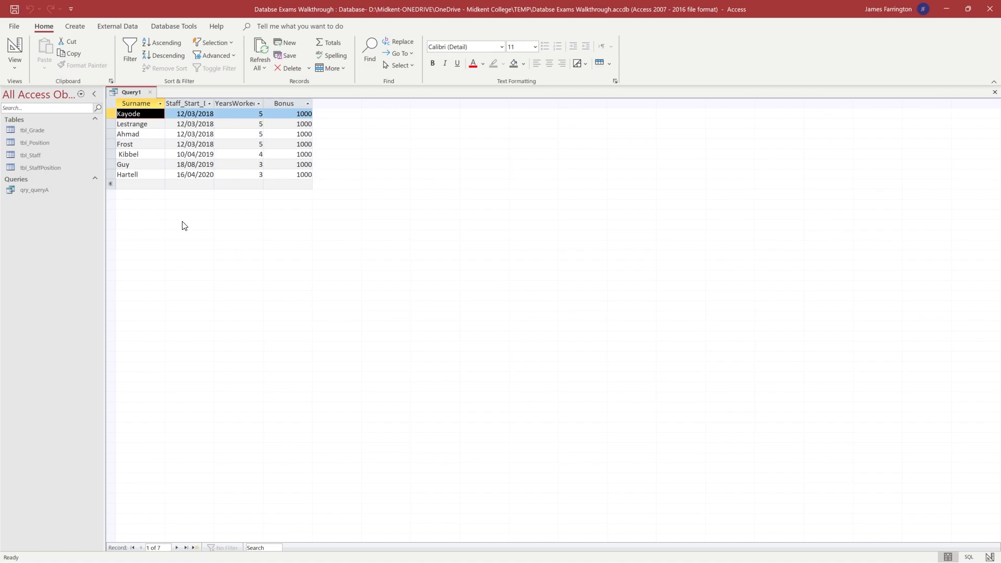
- Enlarge the tbl_Staff field list in design view, then add the table tbl_StaffPosition and widen its field list
{"action": "left_click", "coordinate": [15, 52]}
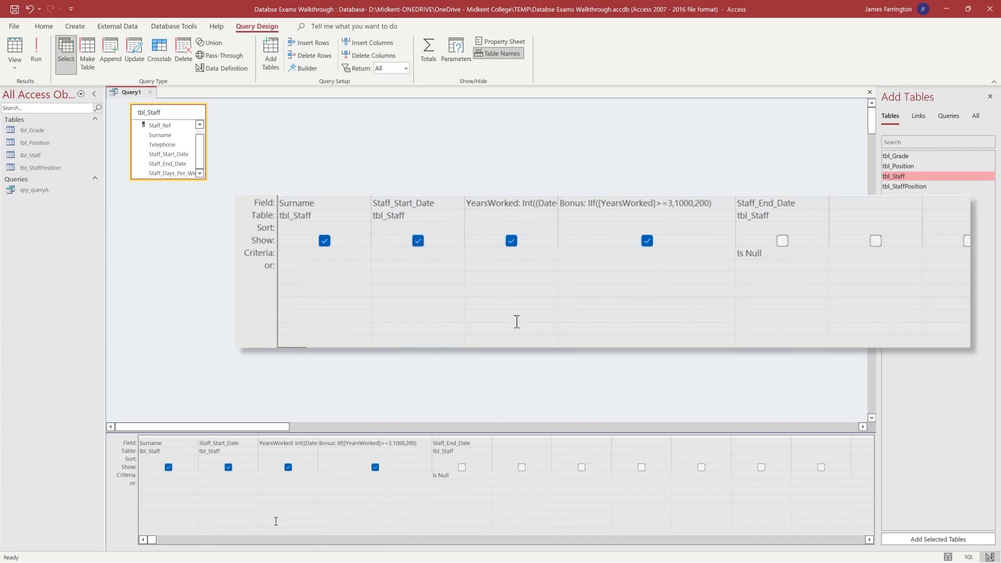
{"action": "left_click", "coordinate": [504, 441]}
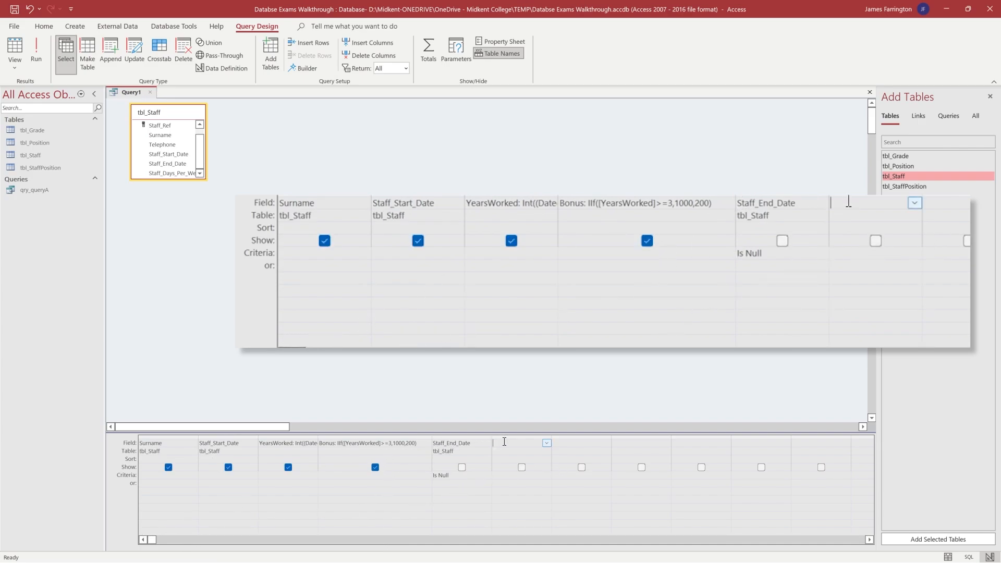
{"action": "scroll", "coordinate": [179, 174], "scroll_direction": "up", "scroll_amount": 1}
{"action": "left_click", "coordinate": [178, 174]}
{"action": "left_click_drag", "start_coordinate": [206, 180], "coordinate": [207, 213]}
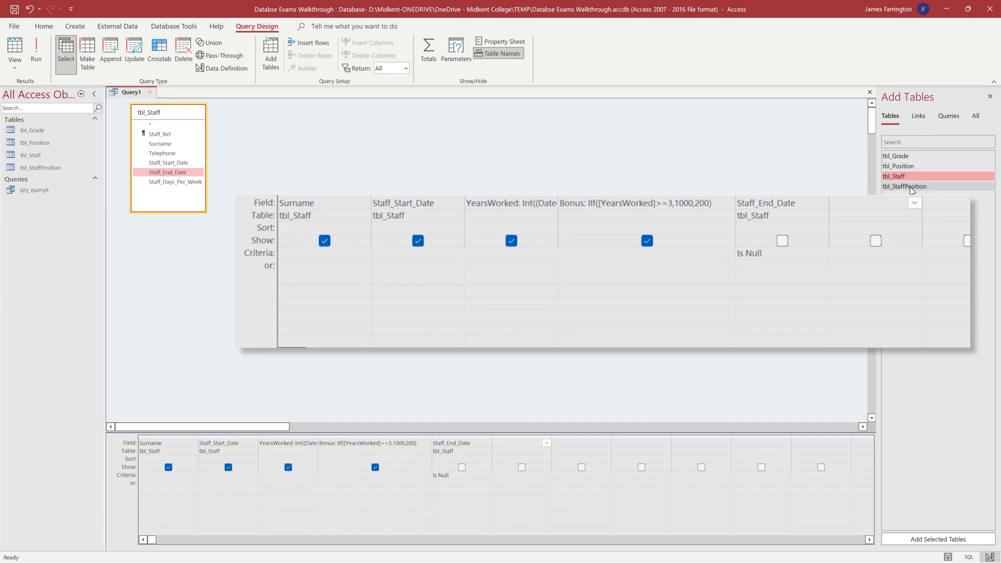
{"action": "left_click_drag", "start_coordinate": [918, 188], "coordinate": [348, 188]}
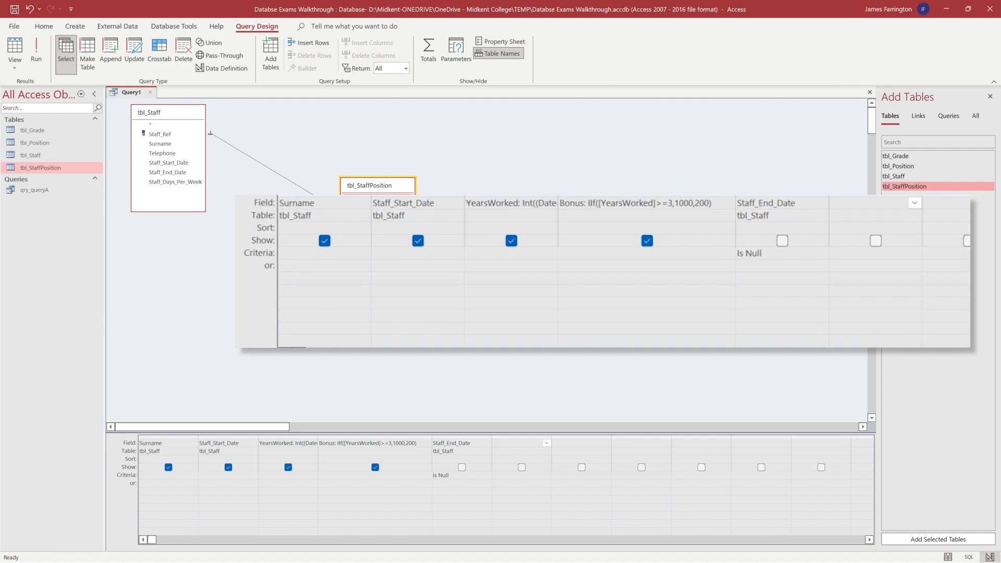
{"action": "left_click_drag", "start_coordinate": [416, 245], "coordinate": [431, 245]}
- Add Performance_Grade_ID from tbl_StaffPosition with the criterion 1, and run the query to check the result
{"action": "double_click", "coordinate": [384, 228]}
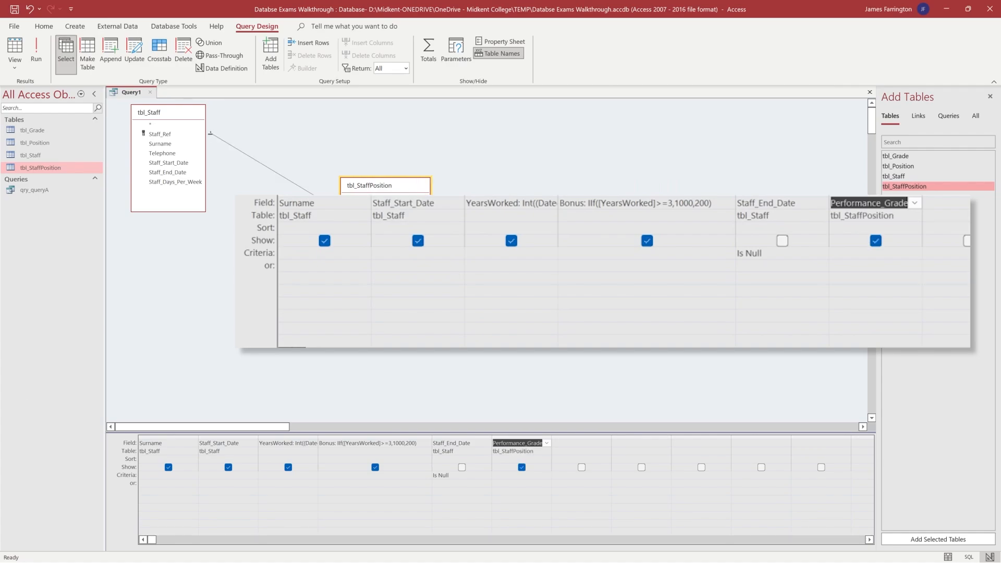
{"action": "left_click", "coordinate": [506, 474]}
{"action": "type", "text": "1"}
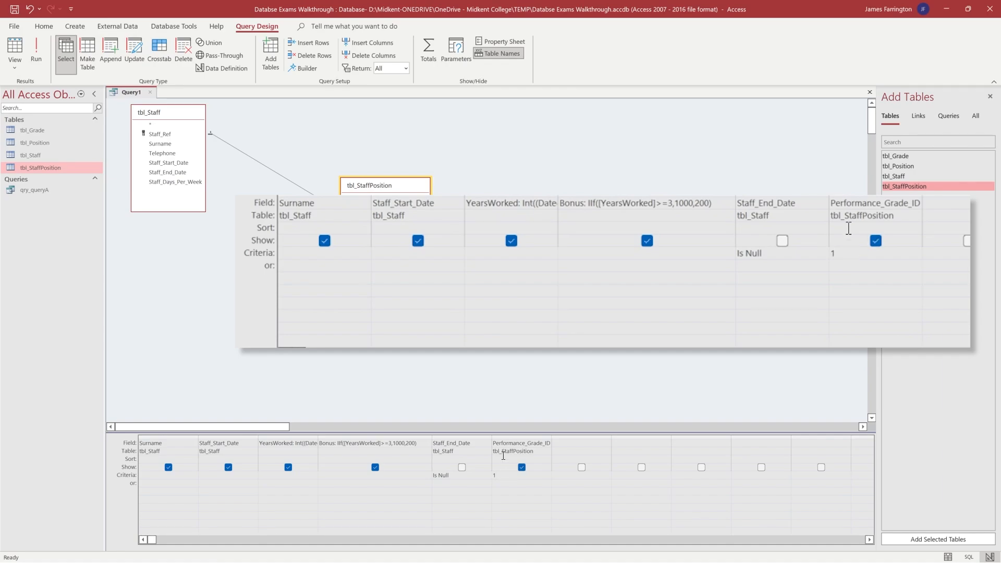
{"action": "left_click", "coordinate": [33, 55]}
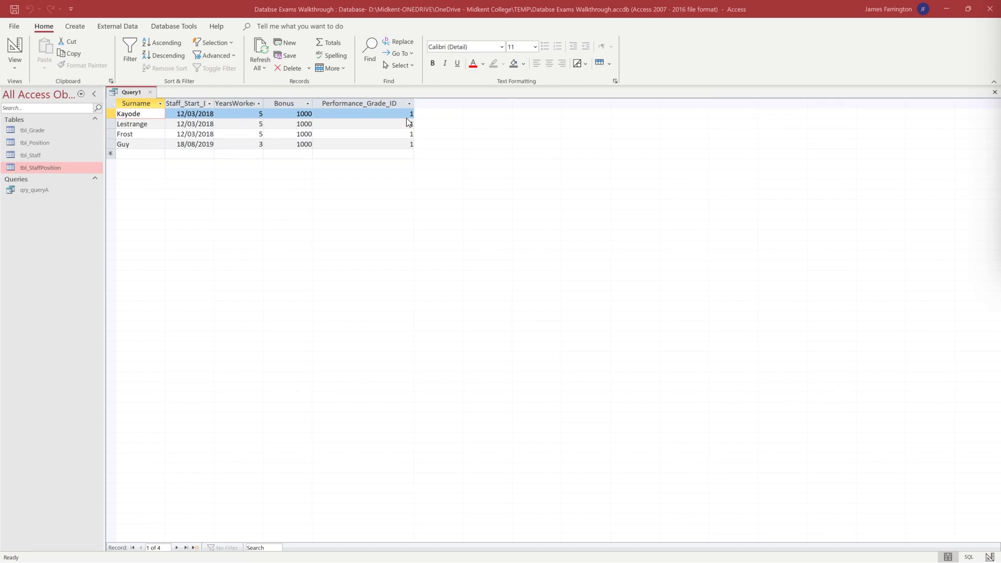
- Hide the Performance_Grade_ID column from the query output and run the query to check it
{"action": "left_click", "coordinate": [16, 54]}
{"action": "left_click", "coordinate": [15, 54]}
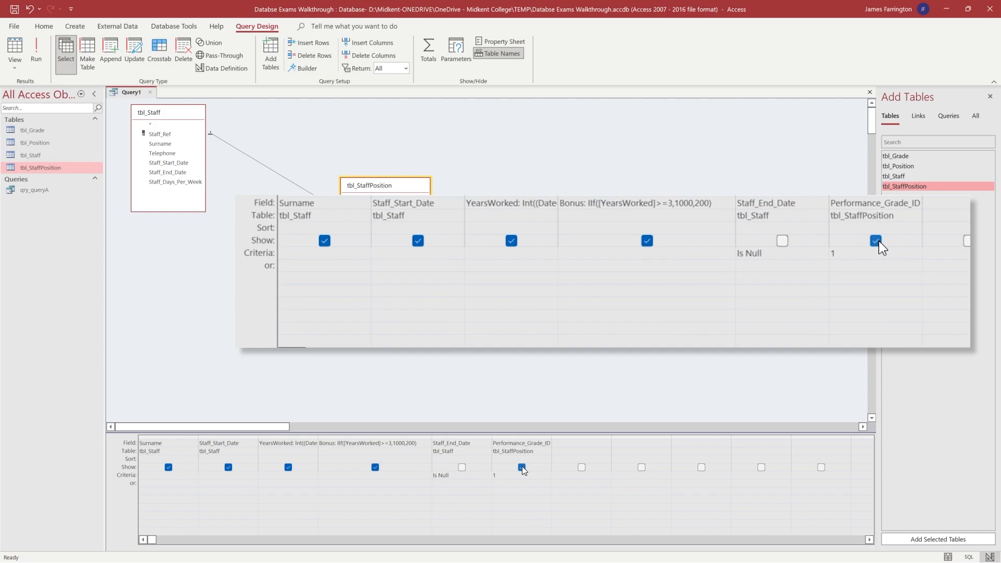
{"action": "left_click", "coordinate": [522, 468]}
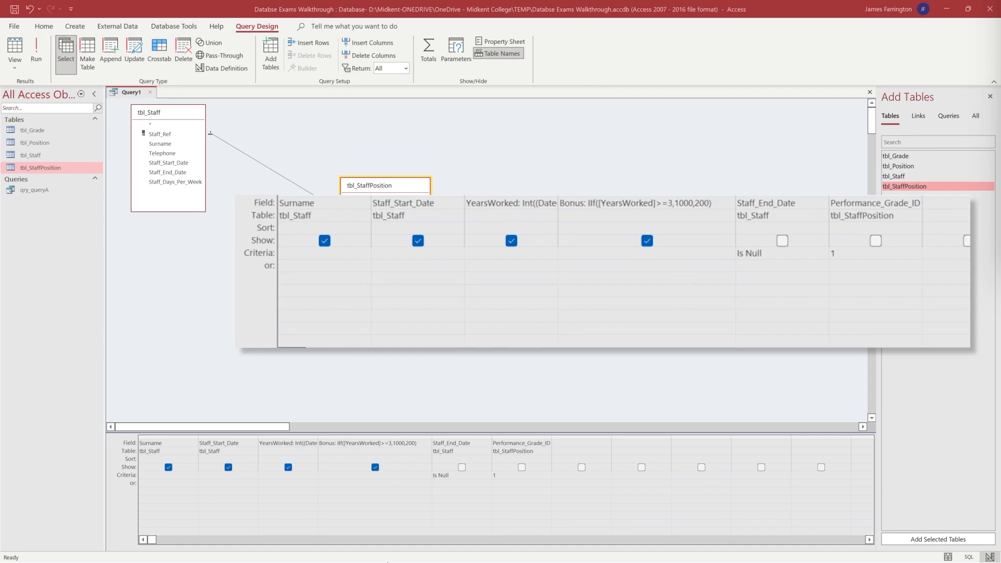
{"action": "left_click", "coordinate": [36, 42]}
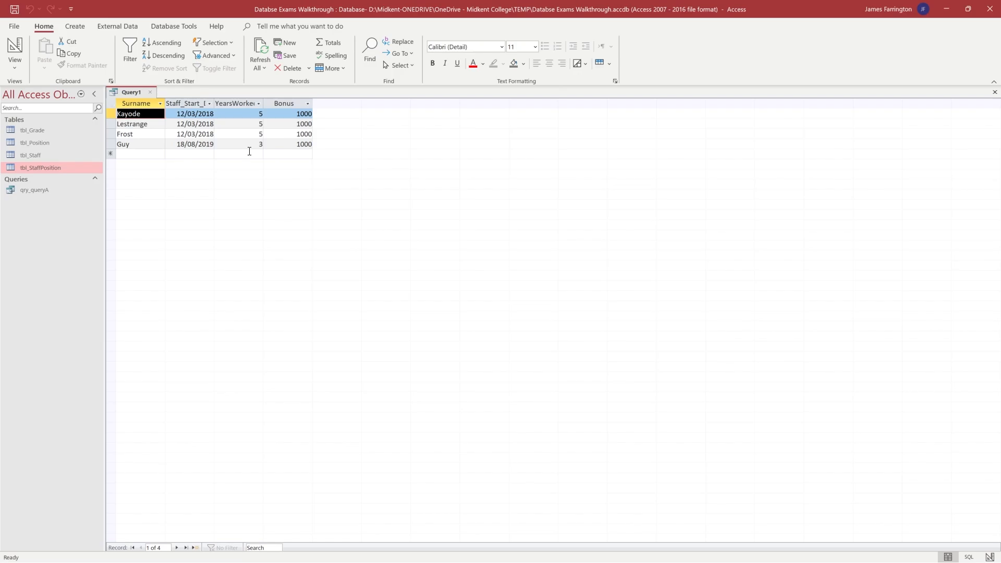
- Return to design view and widen the YearsWorked column to show more of its expression
{"action": "left_click", "coordinate": [11, 45]}
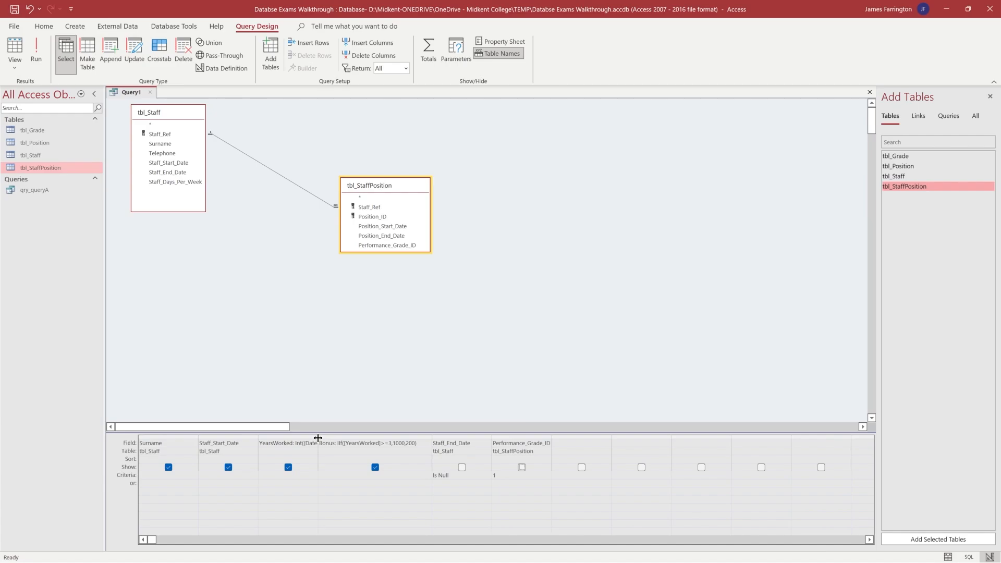
{"action": "left_click_drag", "start_coordinate": [317, 437], "coordinate": [368, 436]}
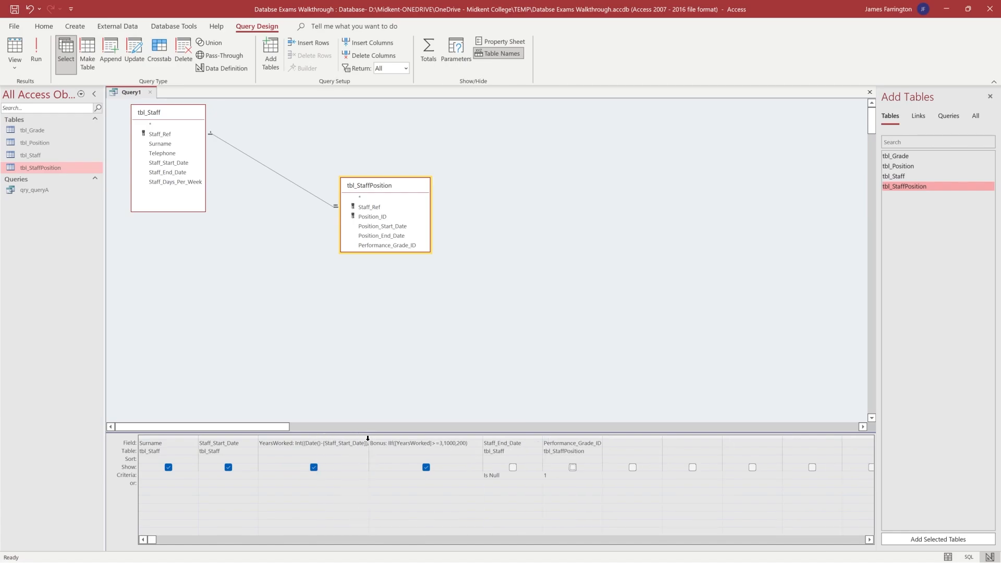
- Widen the YearsWorked column further so its whole expression fits, and run the query
{"action": "left_click", "coordinate": [367, 437]}
{"action": "left_click_drag", "start_coordinate": [367, 437], "coordinate": [424, 438]}
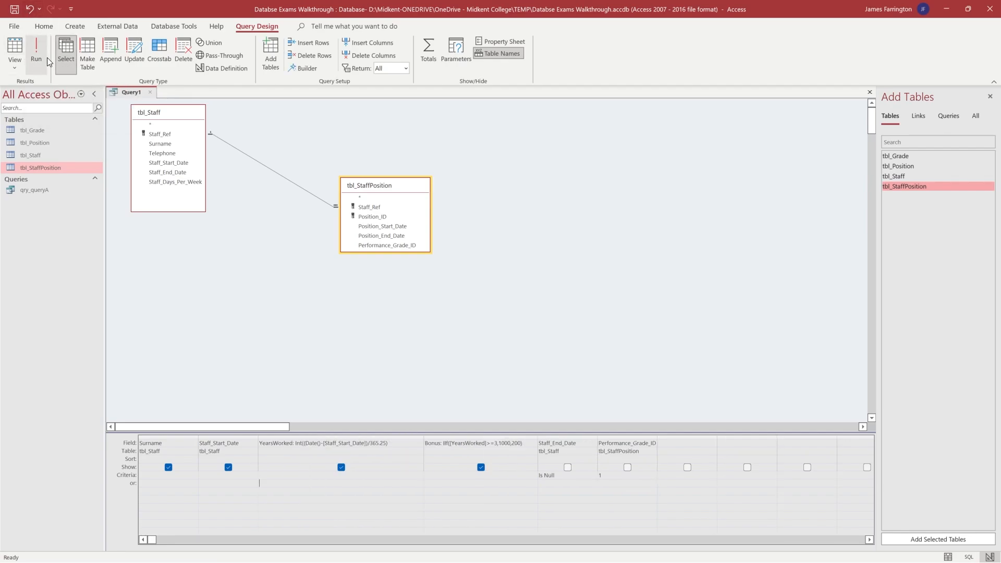
{"action": "left_click", "coordinate": [40, 44]}
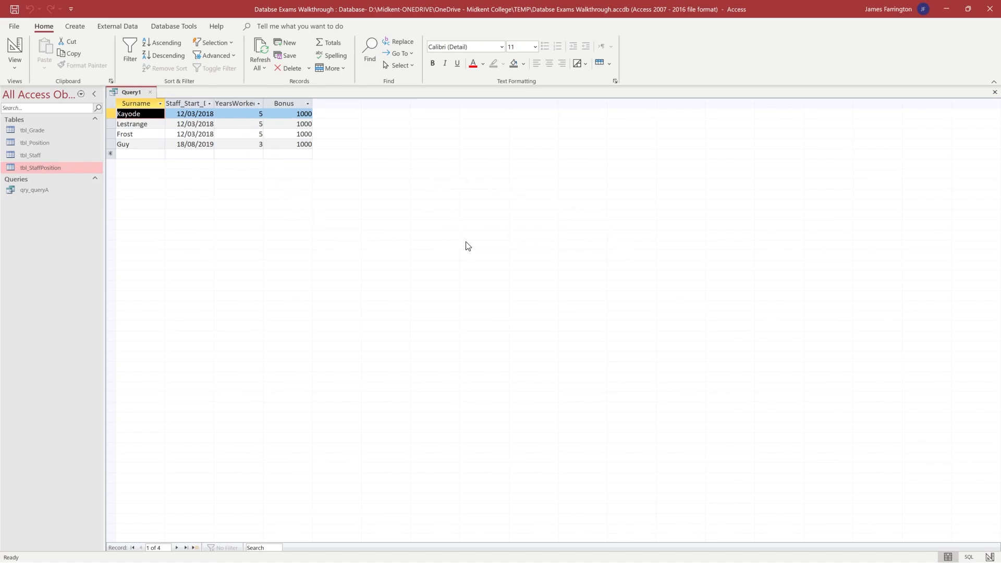
- Change the Staff_Start_Date of the last record in the query results to 18/08/2020 to test the bonus calculation
{"action": "left_click", "coordinate": [211, 146]}
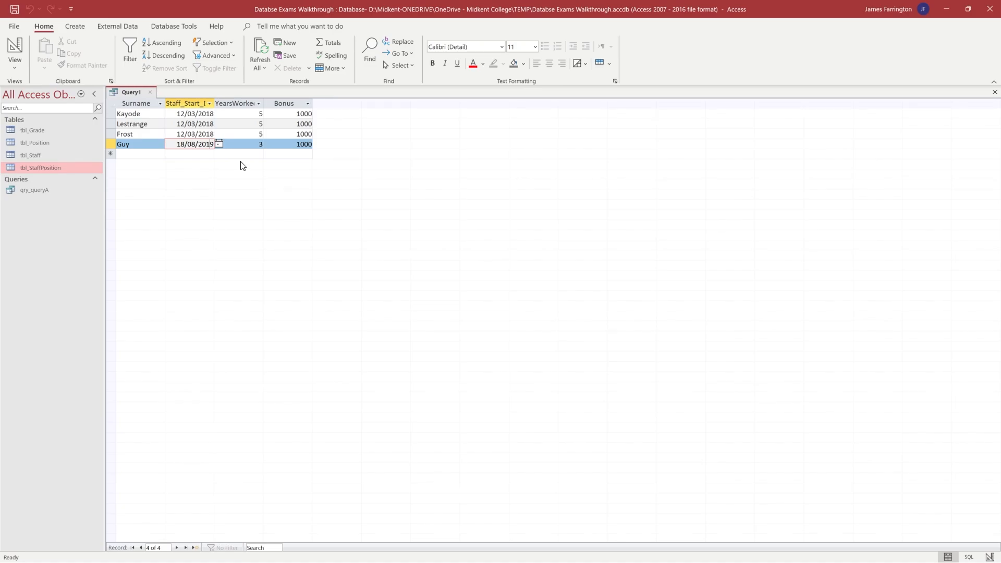
{"action": "key", "text": "BackSpace"}
{"action": "key", "text": "BackSpace"}
{"action": "type", "text": "20"}
- Set the Staff_Start_Date of the third, second and first records in the query results to 12/03/2019
{"action": "left_click", "coordinate": [206, 135]}
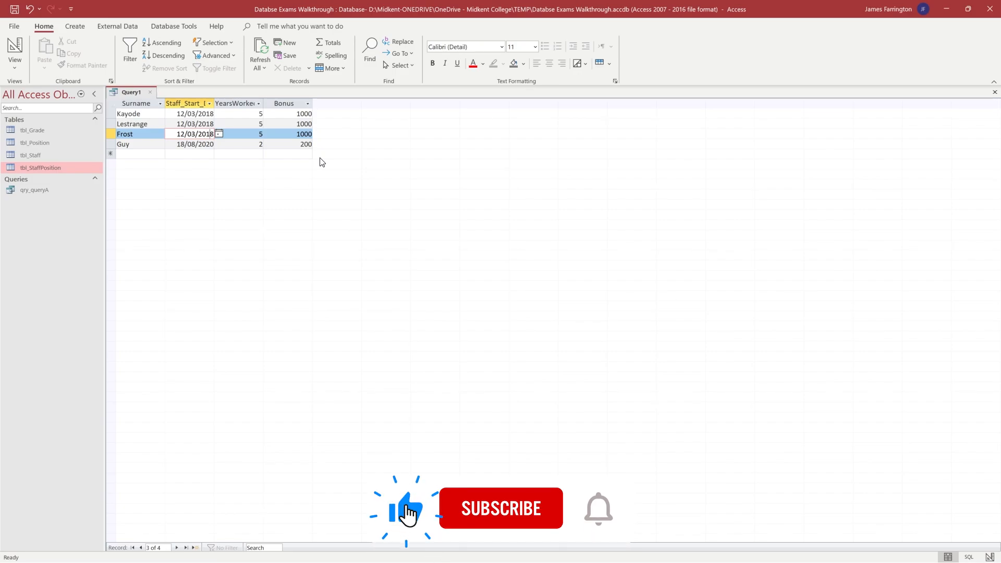
{"action": "key", "text": "BackSpace"}
{"action": "type", "text": "9"}
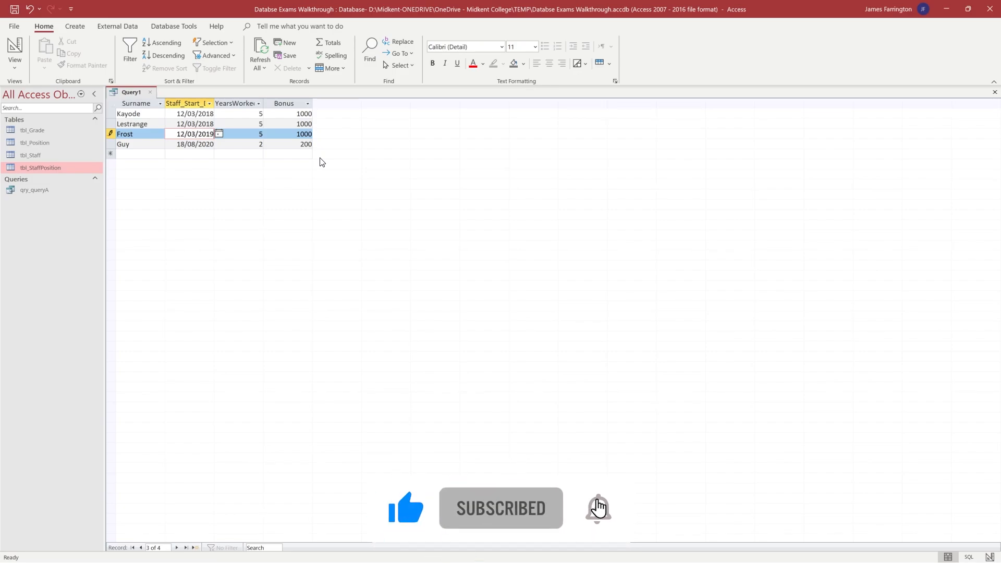
{"action": "left_click", "coordinate": [210, 124]}
{"action": "key", "text": "BackSpace"}
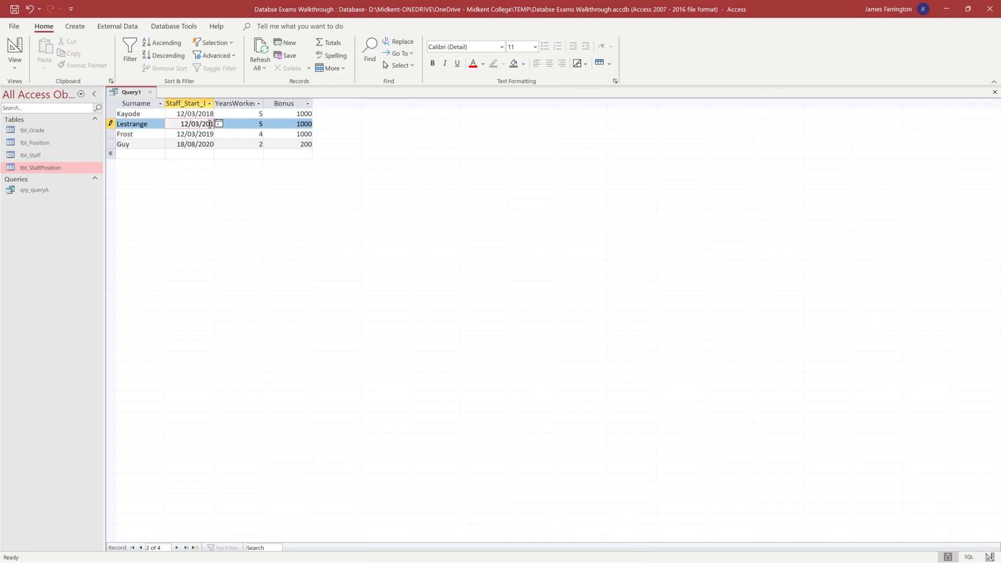
{"action": "type", "text": "9"}
{"action": "left_click", "coordinate": [208, 113]}
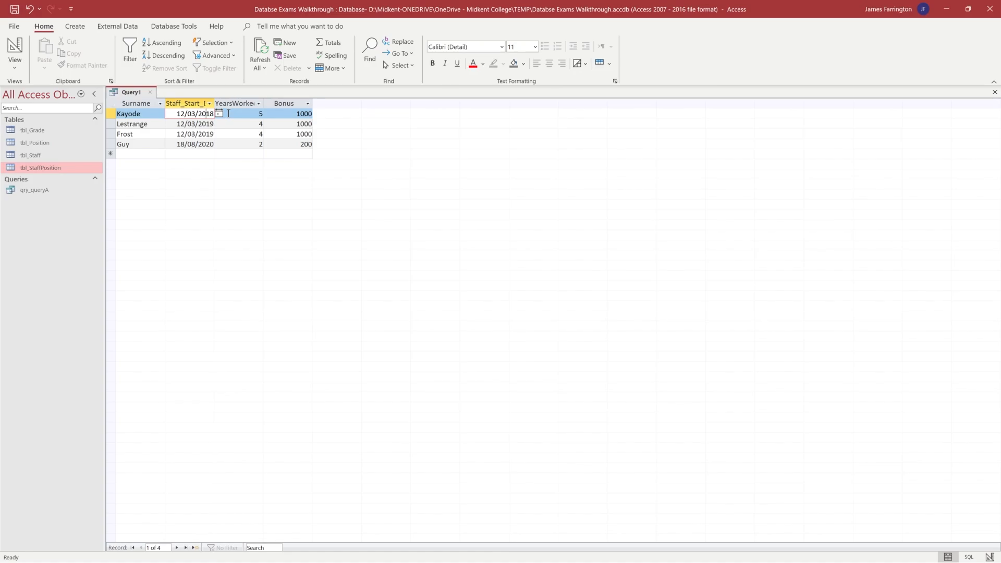
{"action": "key", "text": "BackSpace"}
{"action": "type", "text": "9"}
{"action": "left_click", "coordinate": [208, 134]}
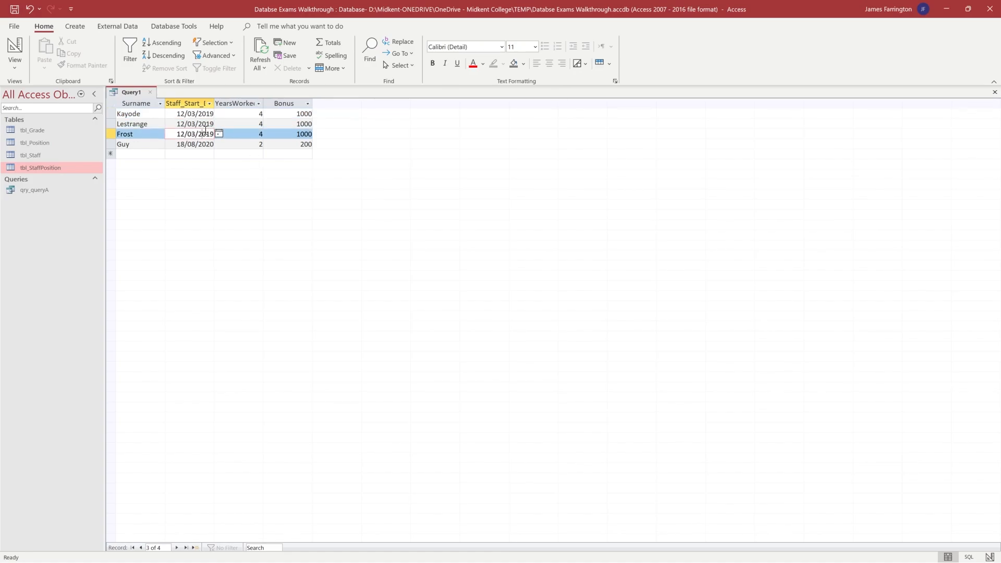